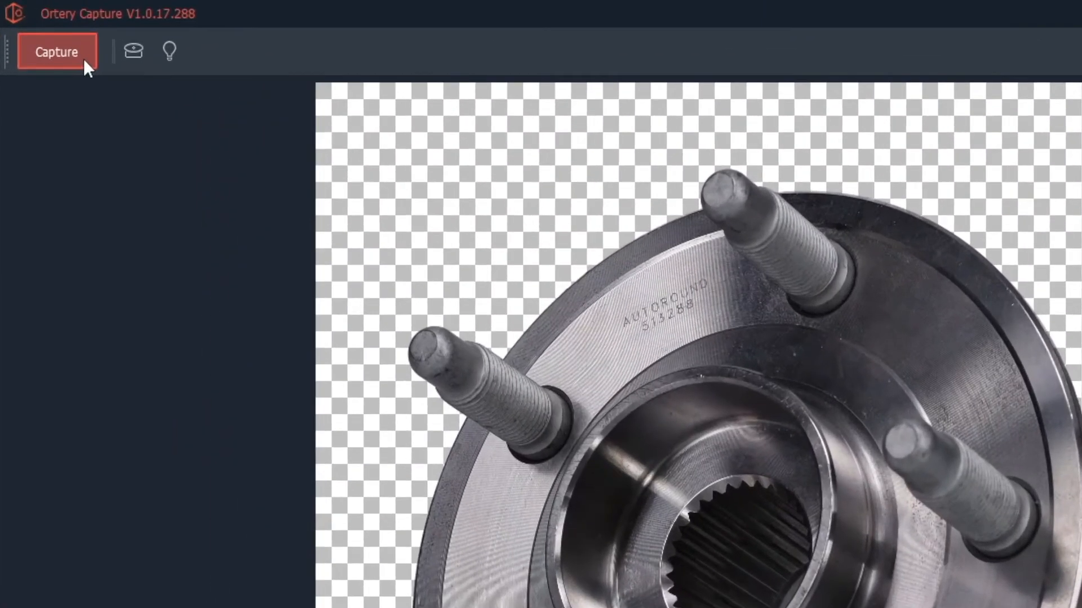
Go to image capture, set the 360 capture mode to Video, and dismiss the shutter speed information message.
click(49, 35)
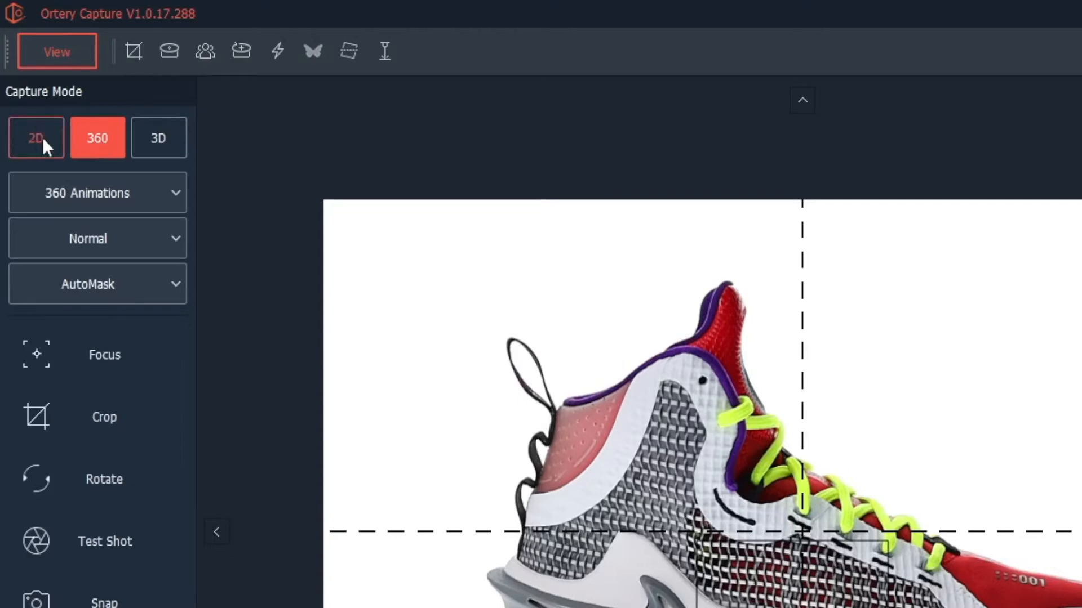
click(115, 200)
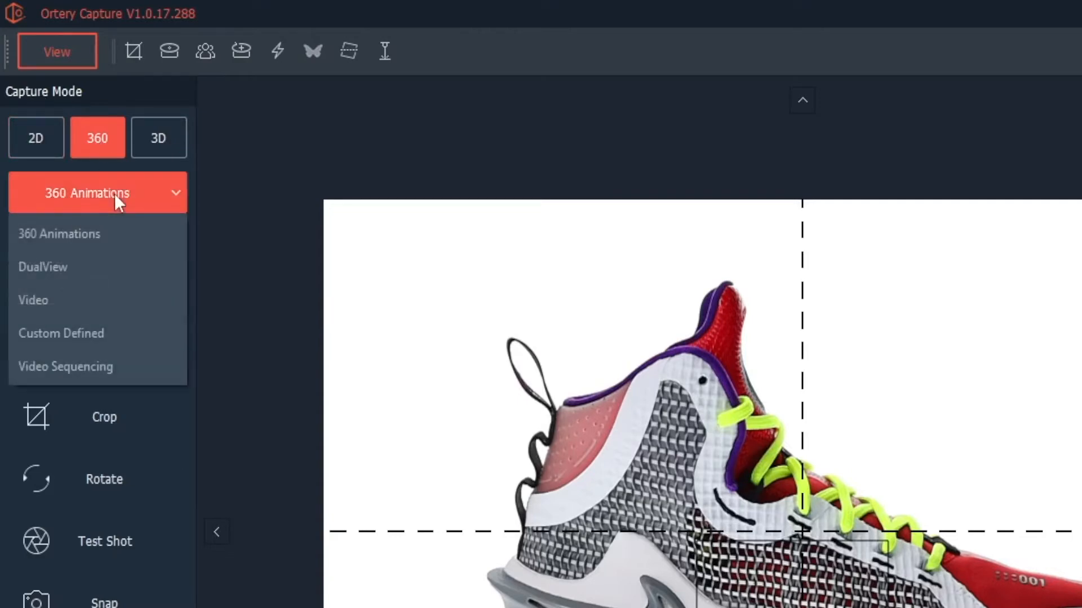
click(67, 298)
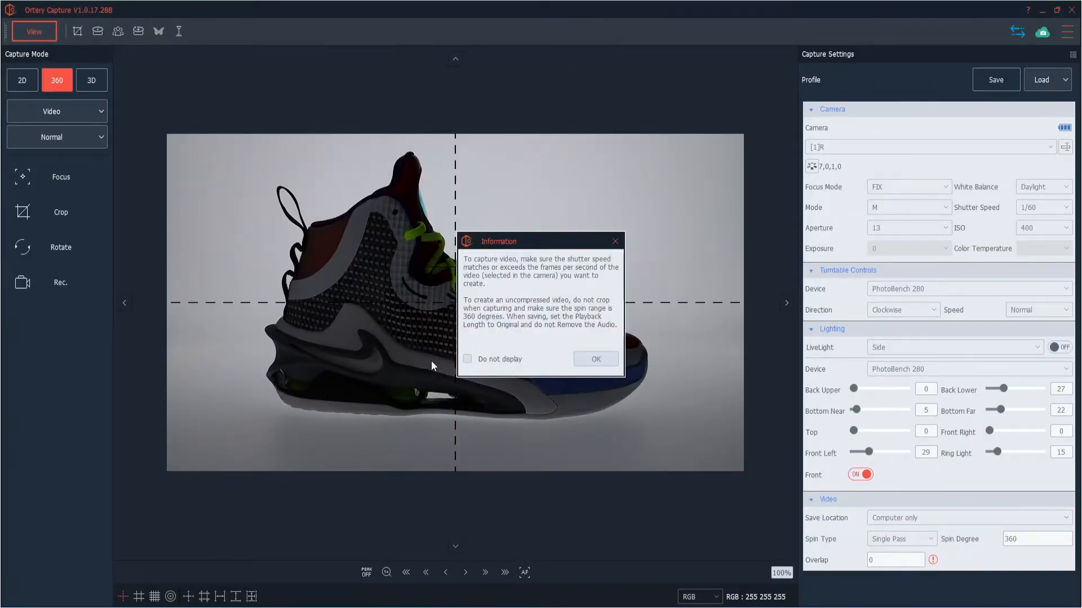
click(603, 362)
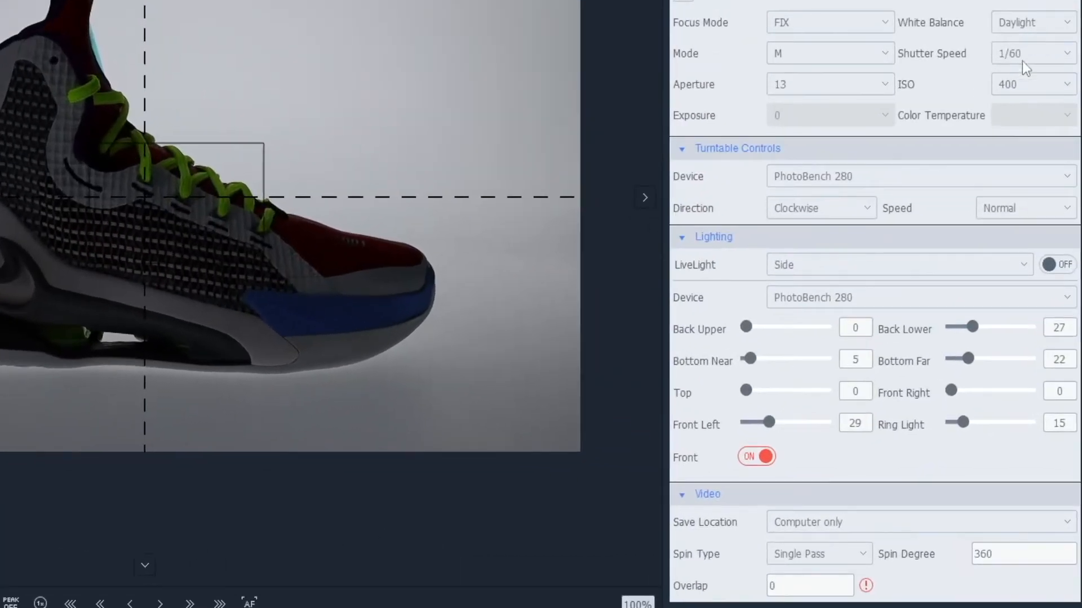
Set the camera's shutter speed to 1/40 for the video capture.
click(1039, 209)
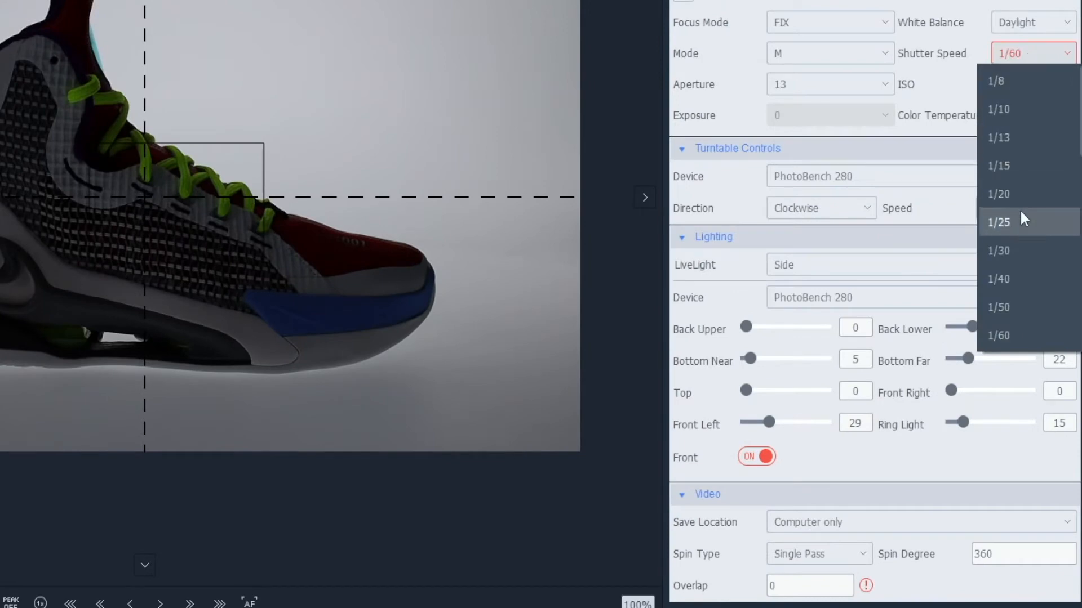
click(1017, 248)
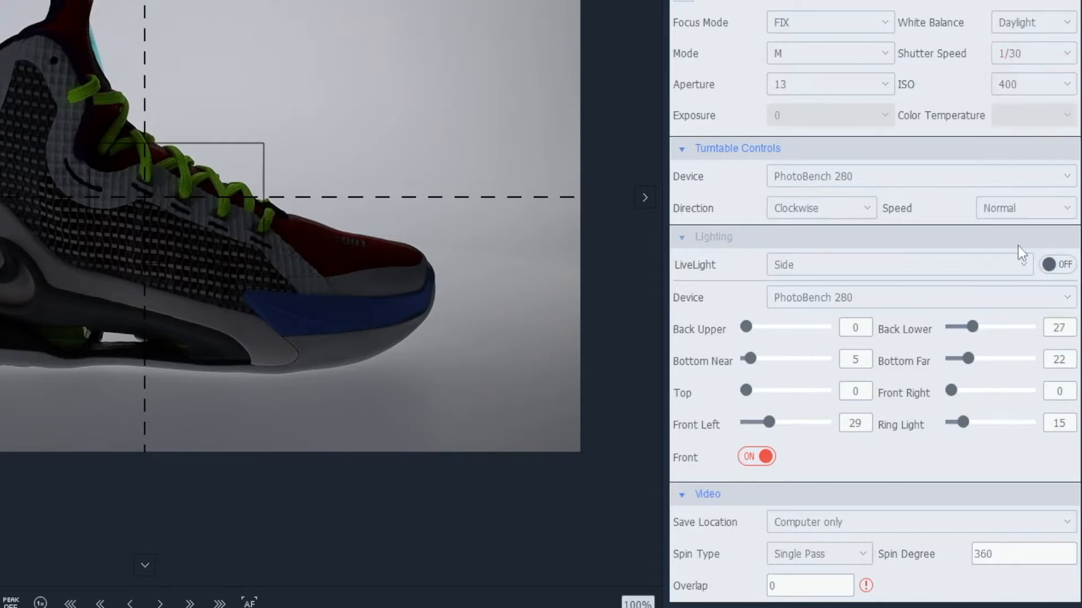
click(1027, 59)
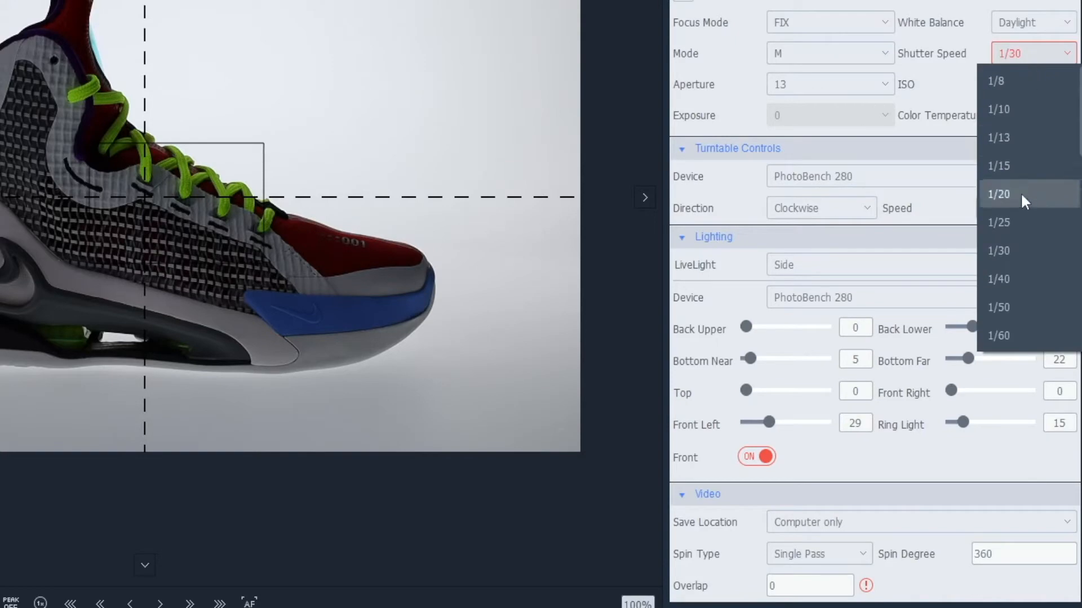
click(1009, 282)
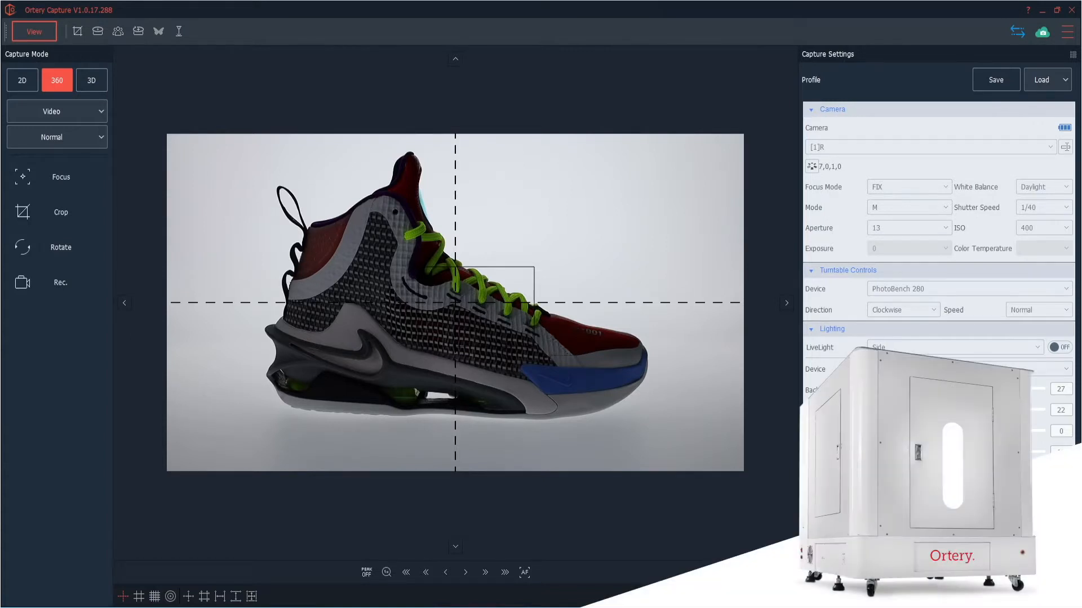
Set the lights: Bottom Near 45, Top 40, Front Right 76, Front Left 71, Back Lower 63, Ring Light 35 and Bottom Far 36.
drag(857, 411, 874, 432)
drag(989, 431, 1028, 431)
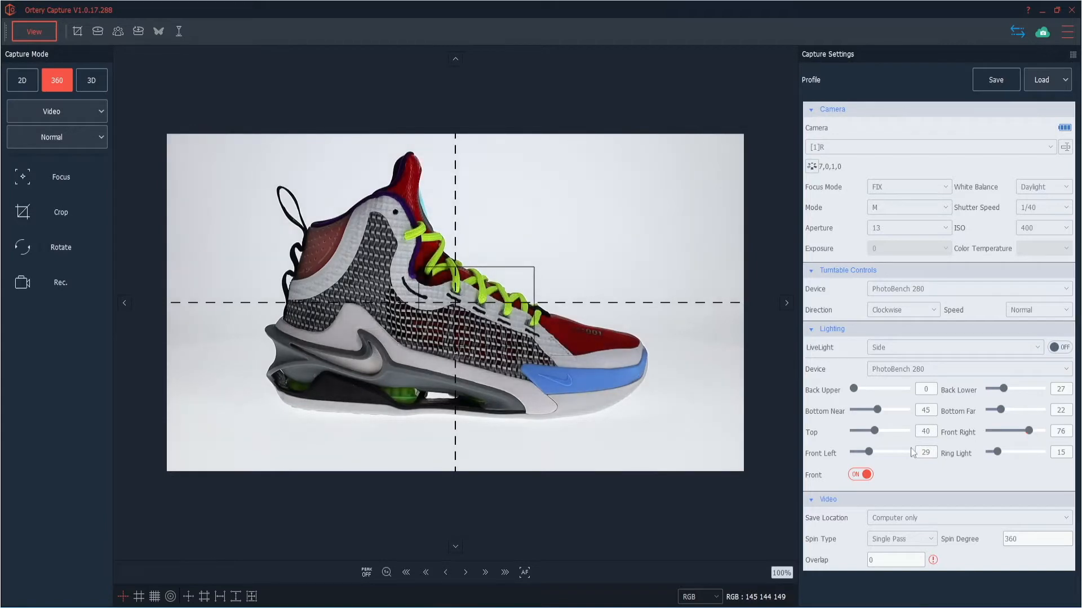
drag(871, 451, 891, 451)
drag(1003, 389, 1021, 389)
drag(996, 452, 1007, 452)
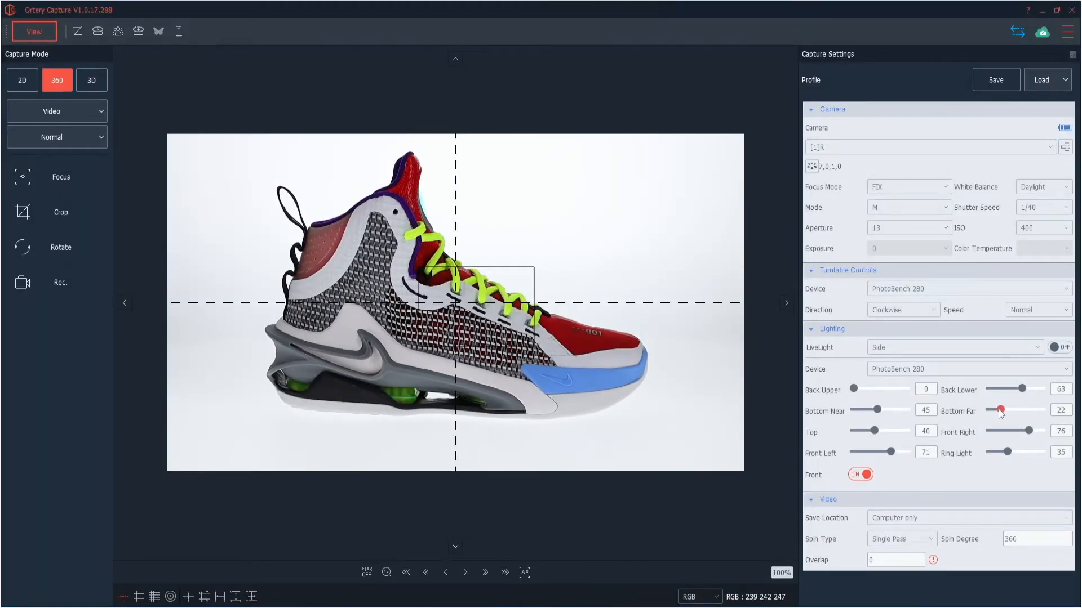
drag(1001, 411, 1008, 411)
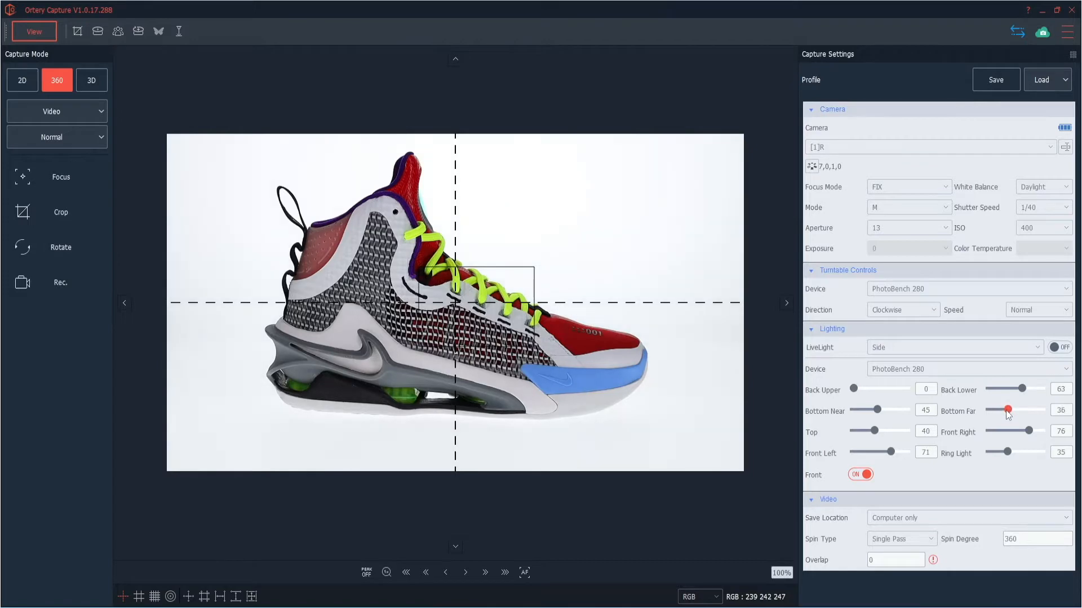
Try the Fan spin type for the video and return it to Single Pass.
click(902, 539)
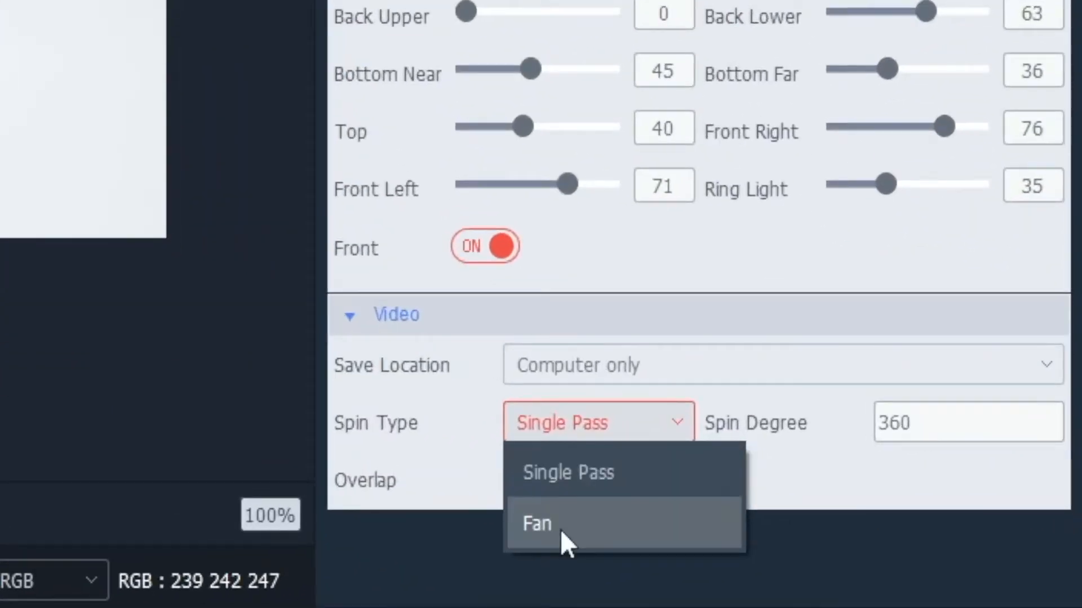
click(560, 530)
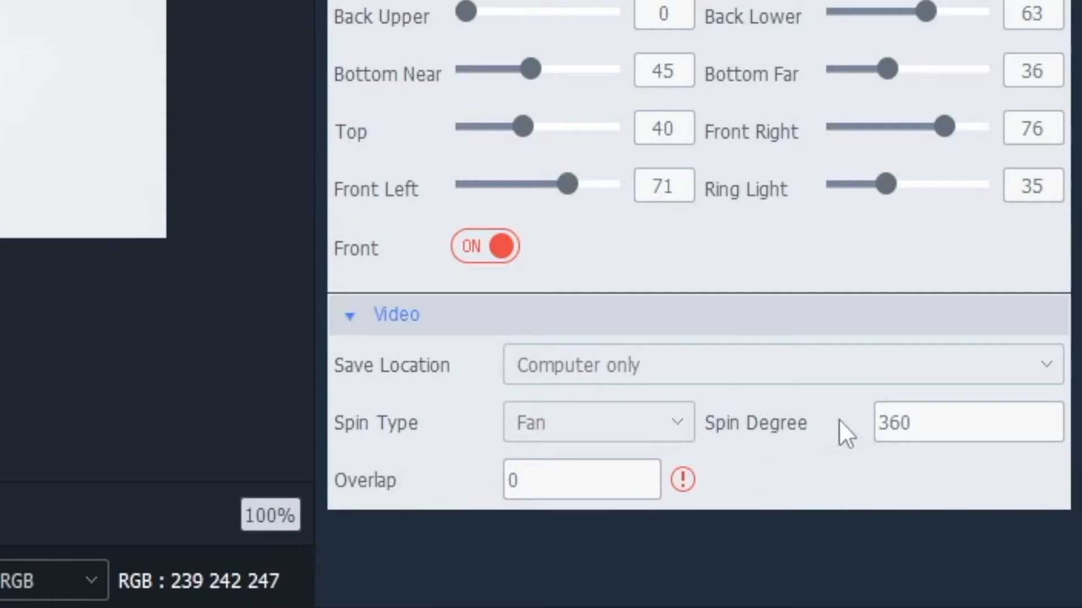
click(944, 430)
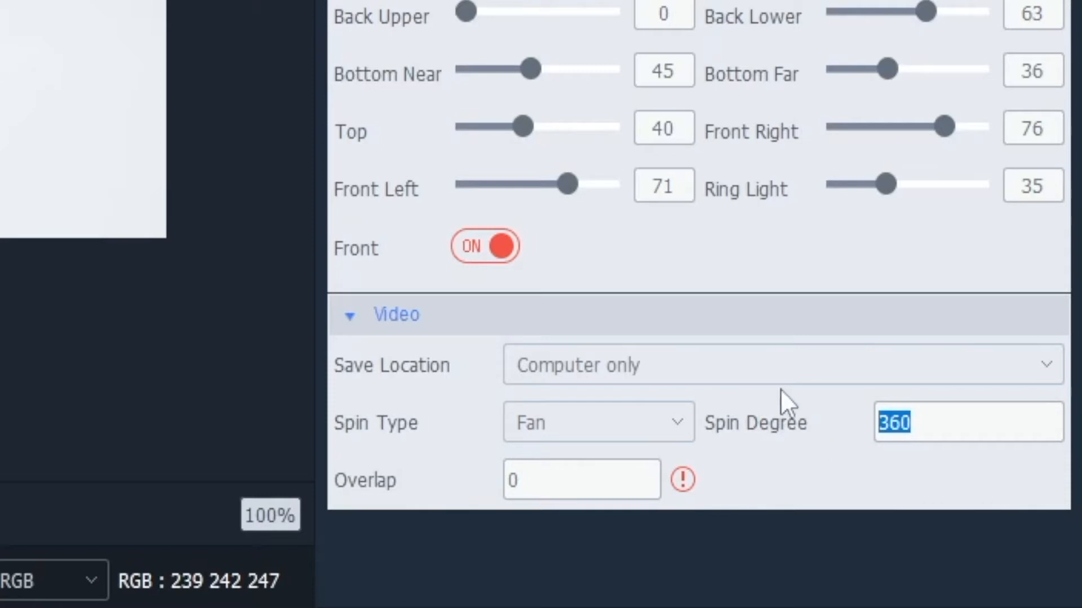
click(638, 418)
click(551, 489)
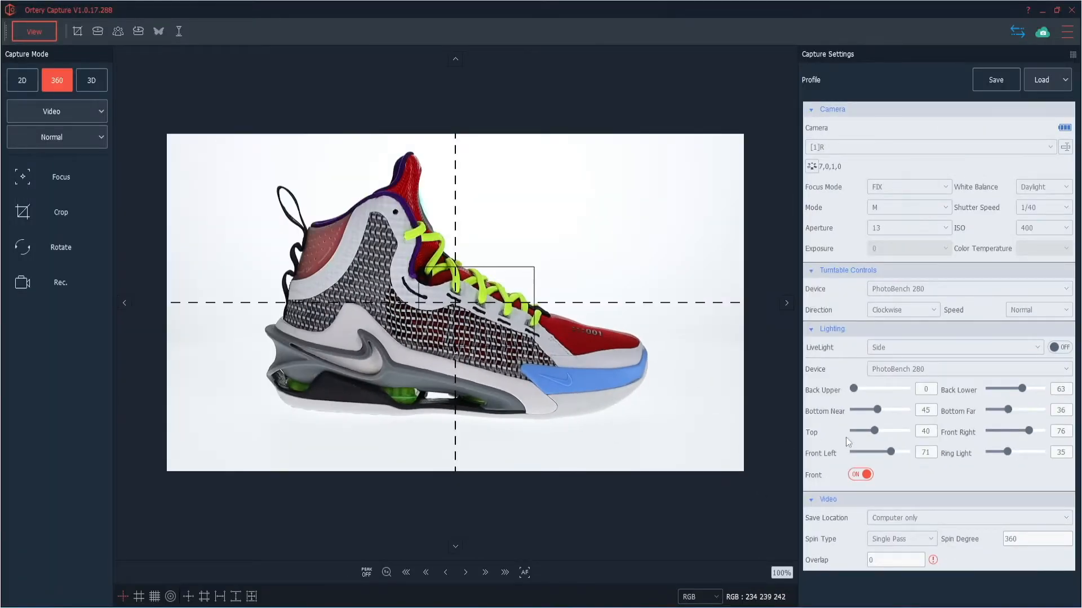
Raise the Bottom Far light to 52 to brighten the background under the shoe.
drag(1008, 409, 1017, 411)
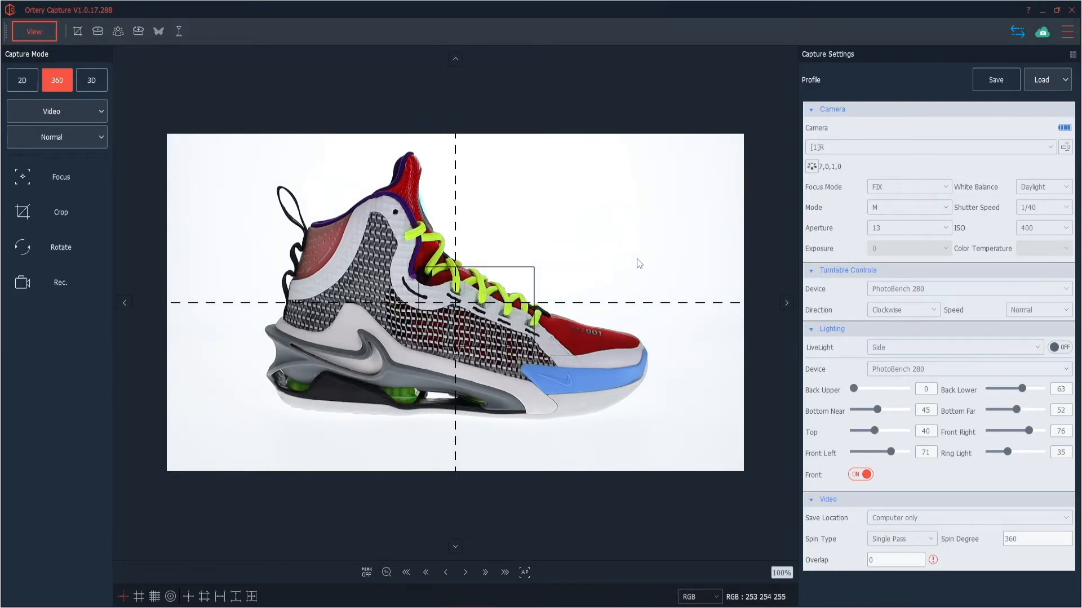
Try to record the 360 video, dismiss the memory card warning, and refocus the camera with autofocus.
click(36, 283)
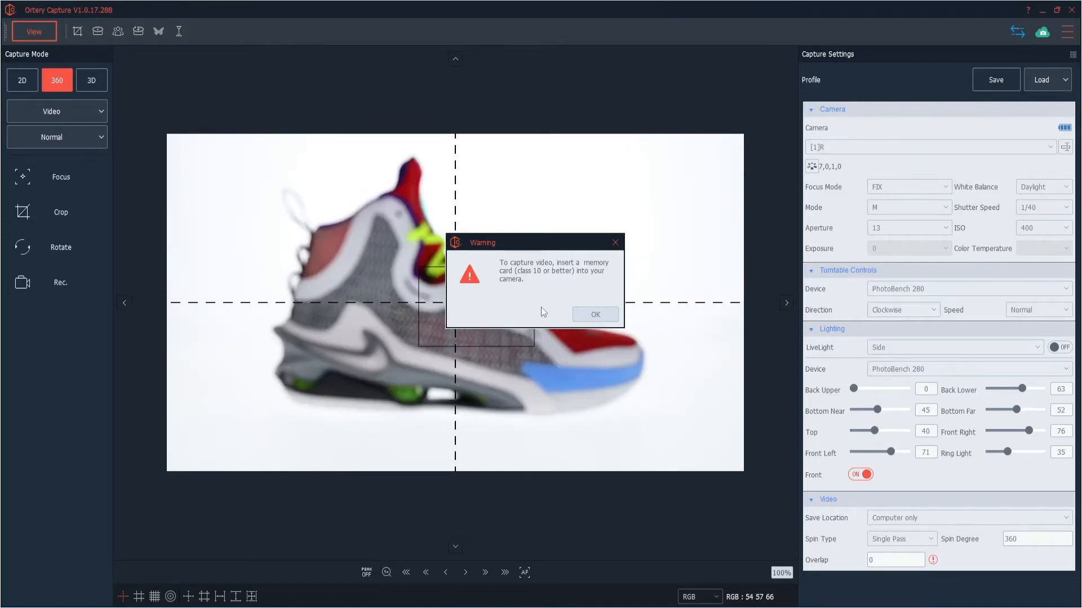
click(587, 319)
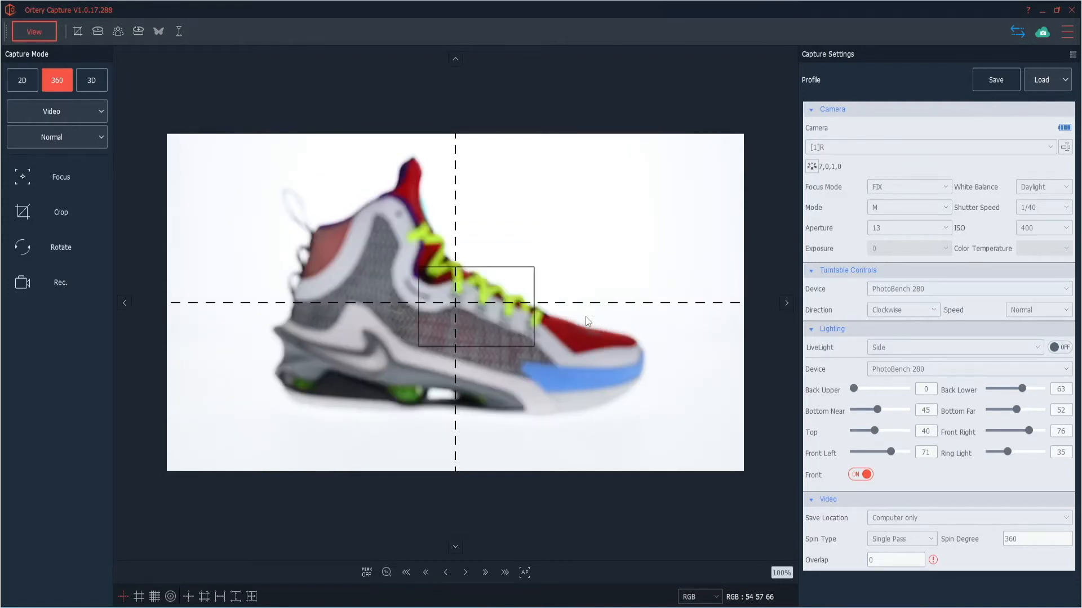
click(518, 578)
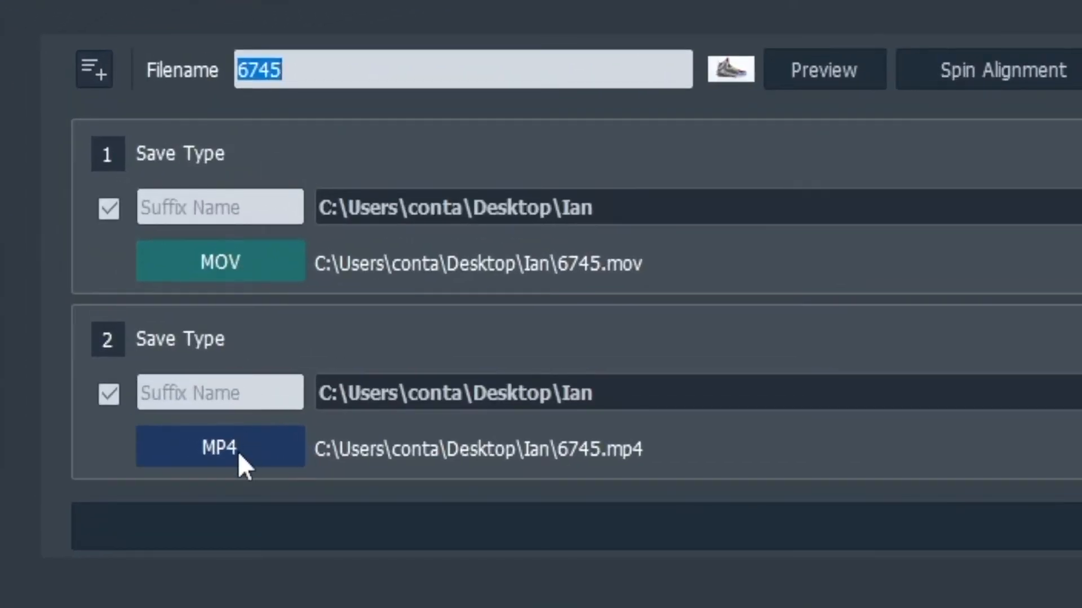
Set the MOV output's playback to a length of 15 seconds.
click(191, 260)
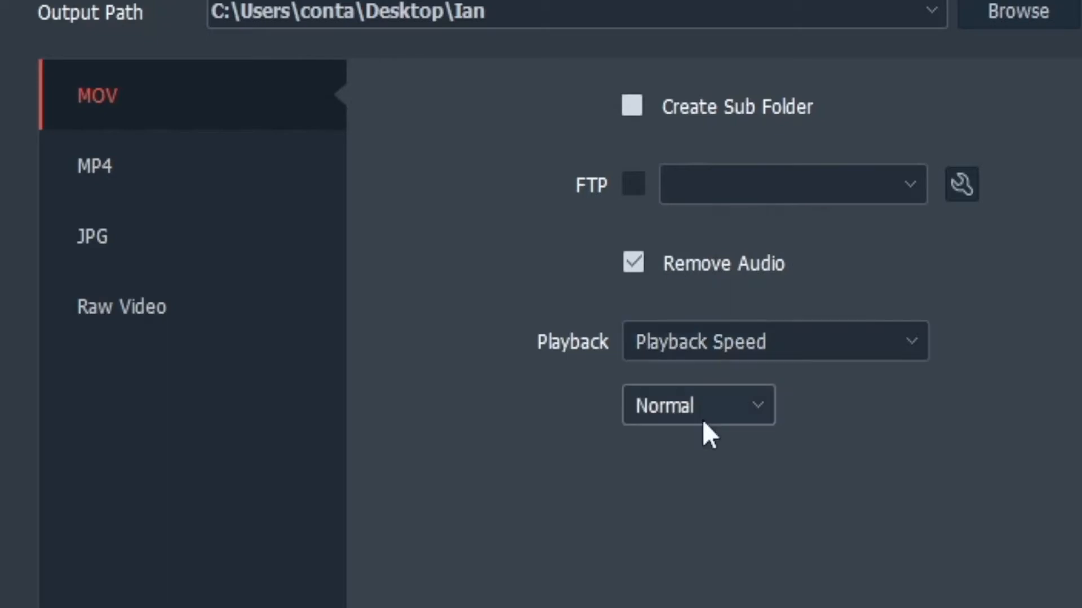
click(708, 406)
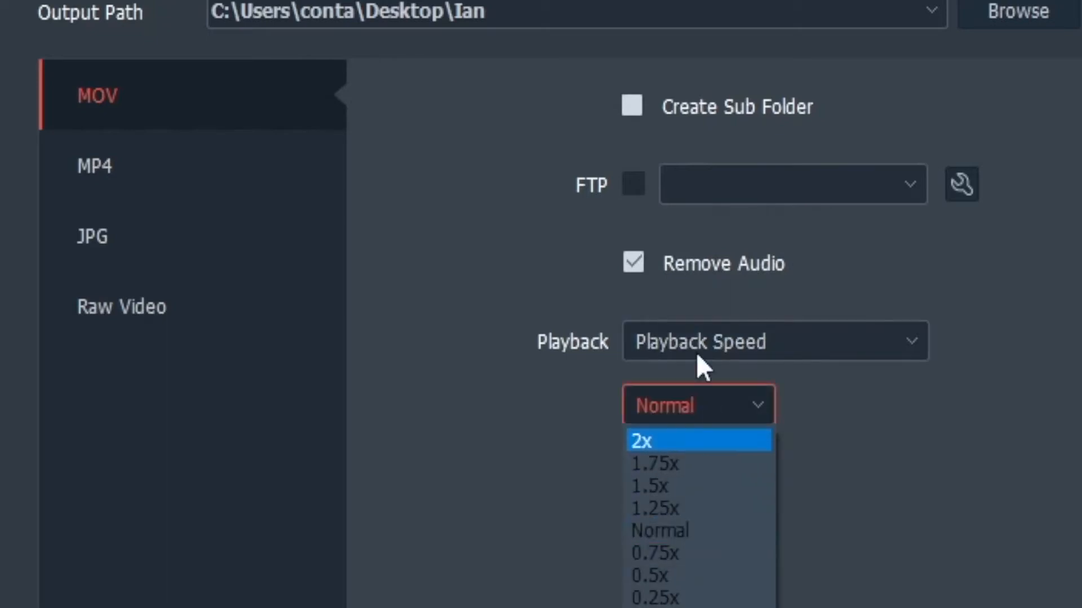
click(794, 557)
click(862, 337)
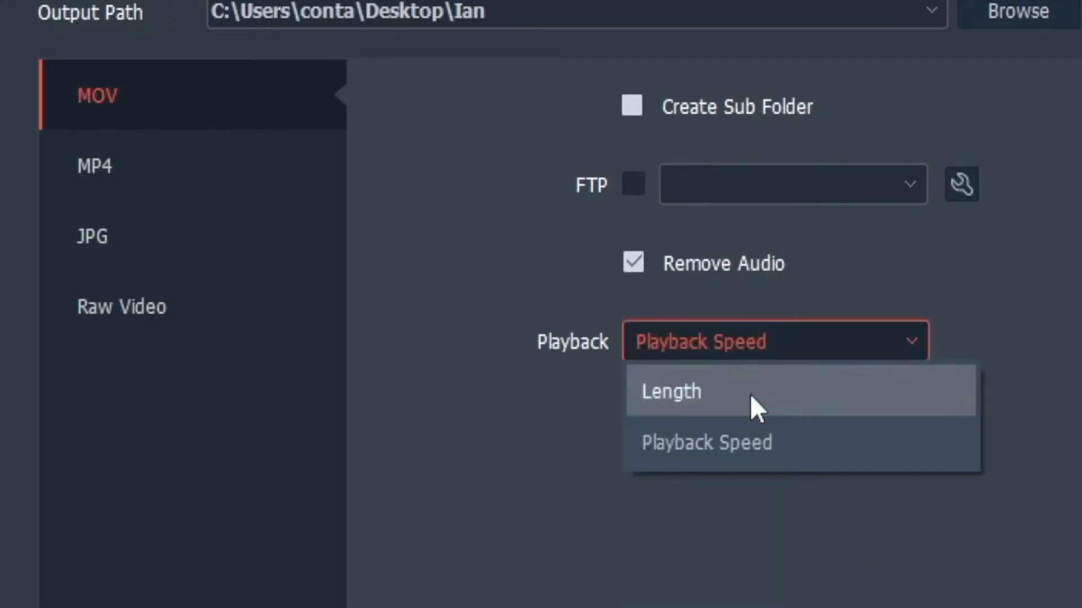
click(750, 395)
drag(635, 406, 671, 408)
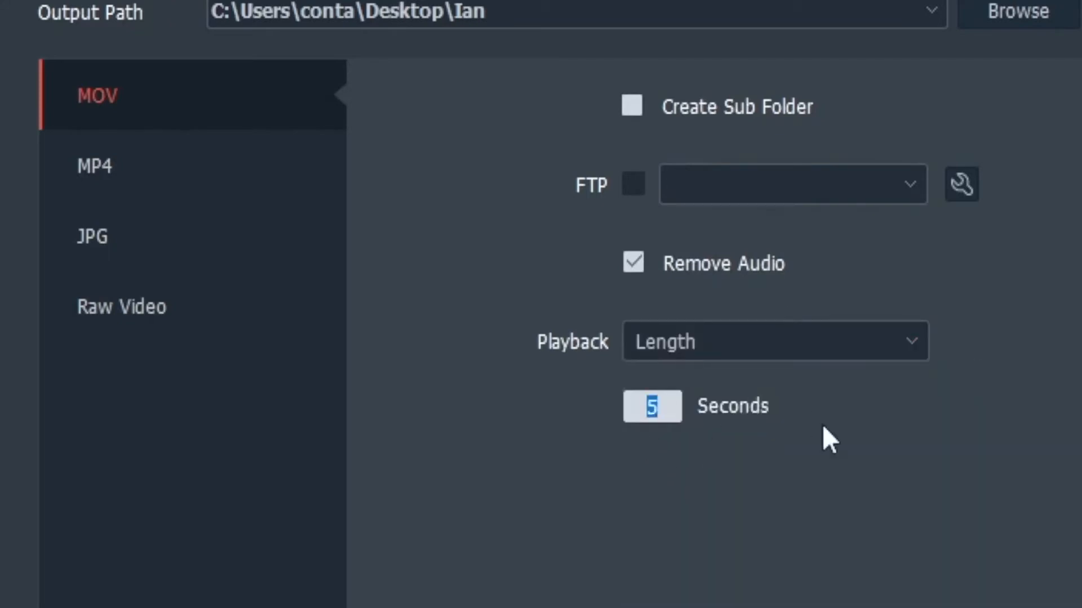
text(15)
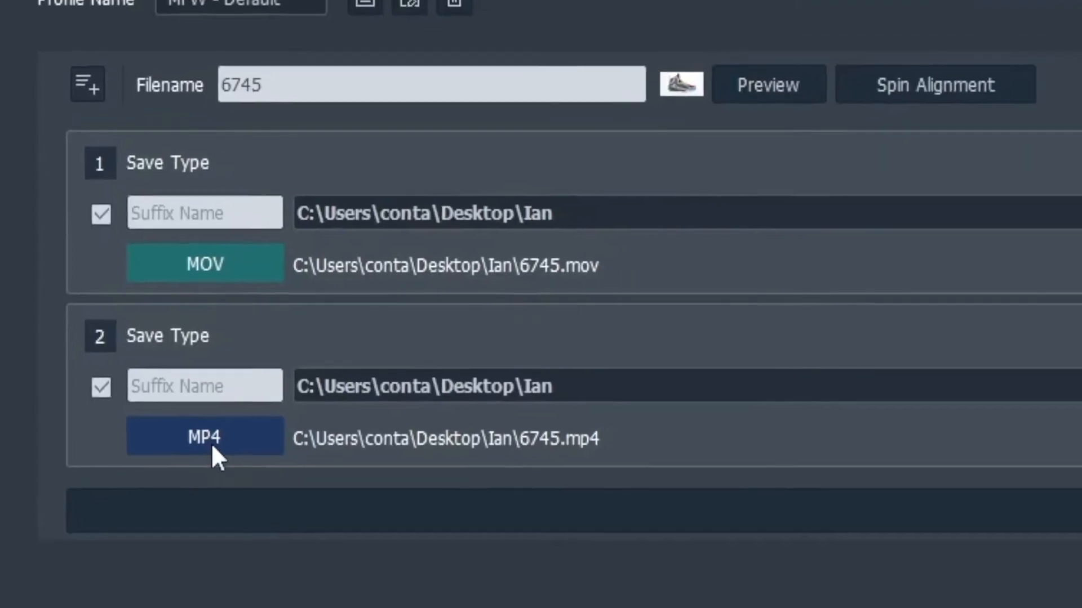
Try the Advertisement intro style on the MP4 output, return it to None, and review the ending style choices.
click(182, 420)
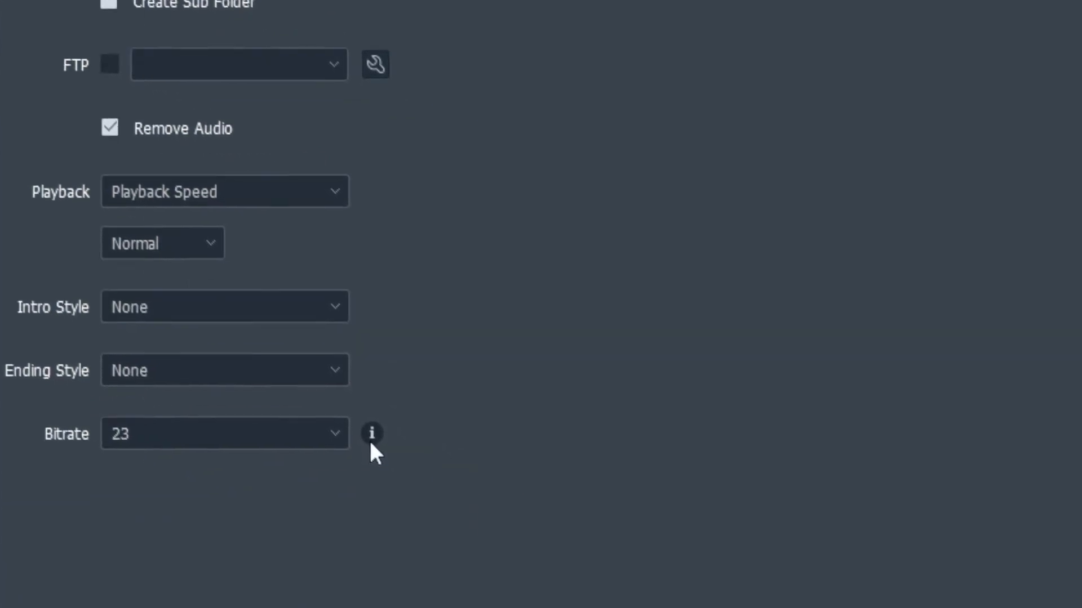
mouse_move(769, 579)
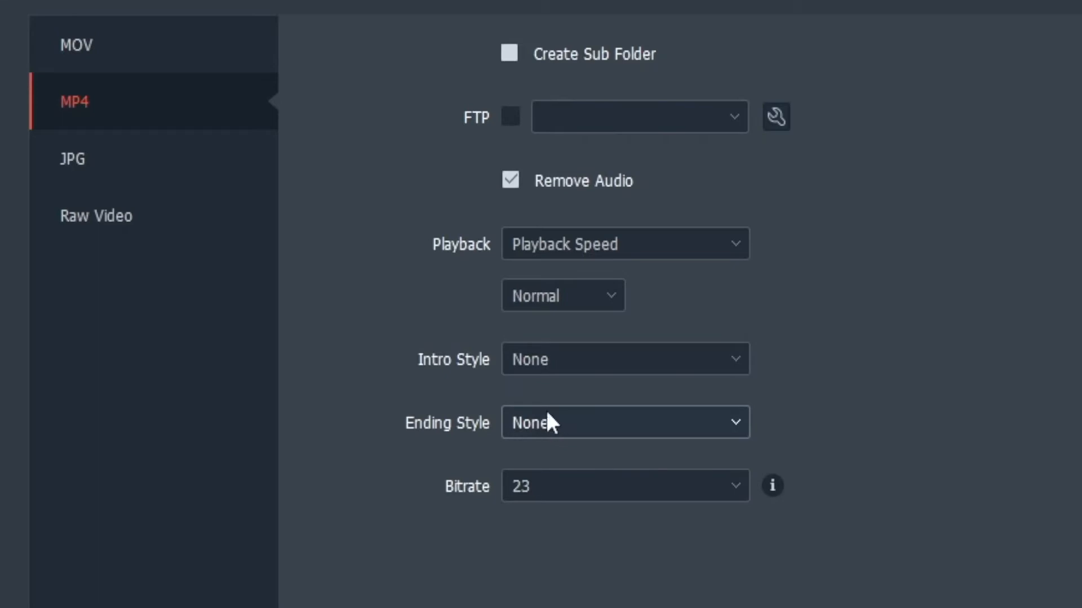
click(547, 364)
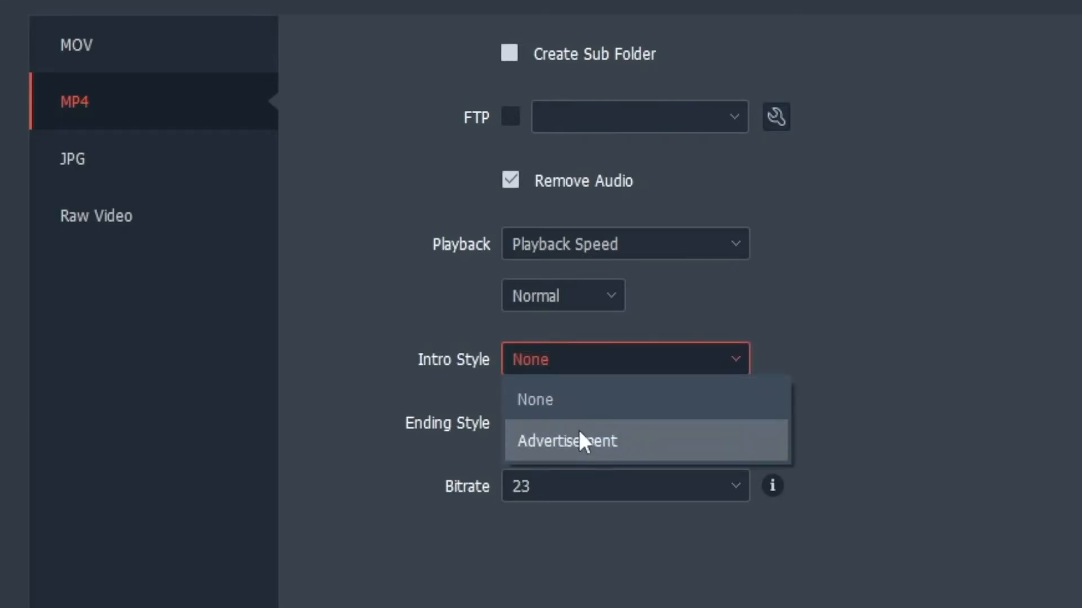
click(579, 441)
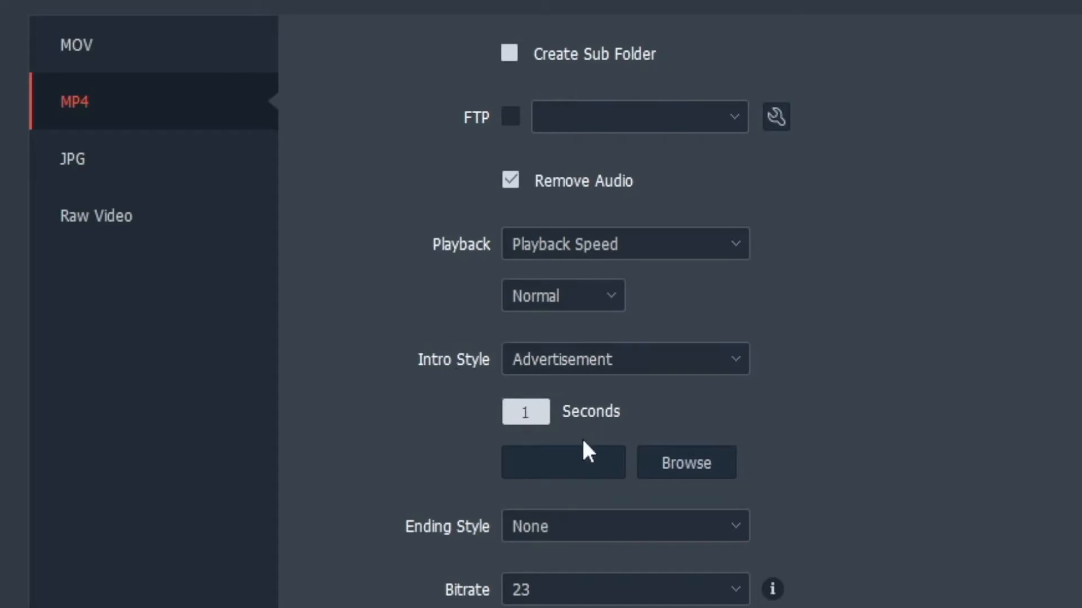
click(598, 361)
click(569, 394)
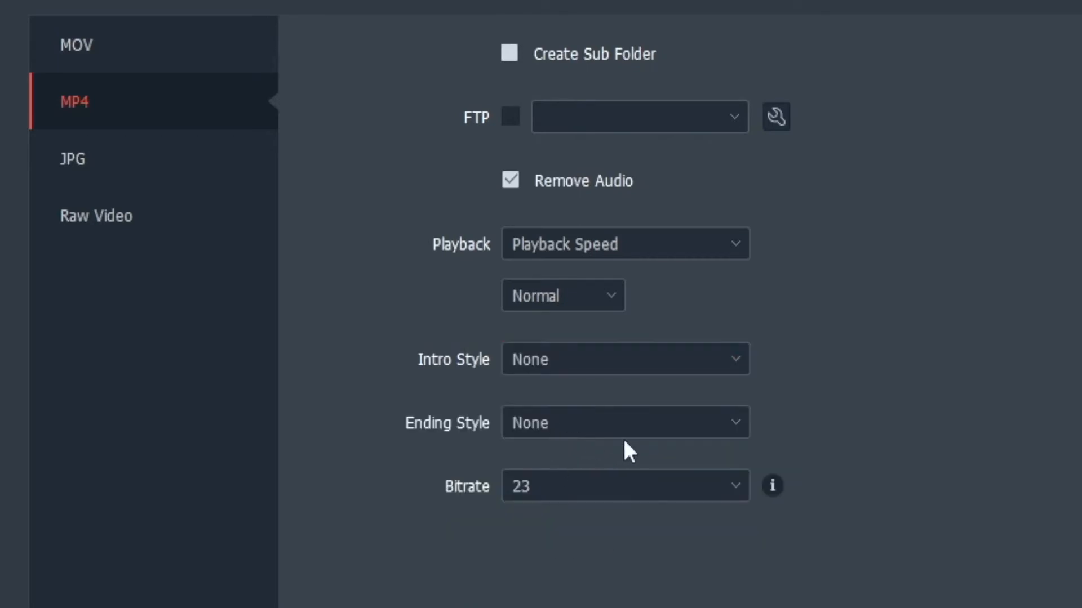
click(733, 424)
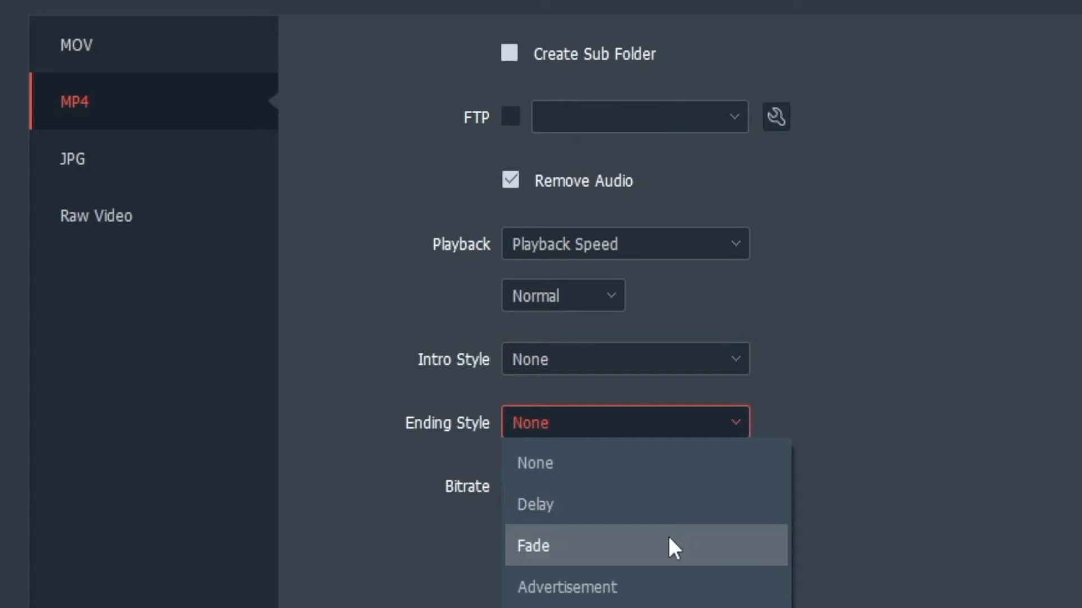
click(998, 352)
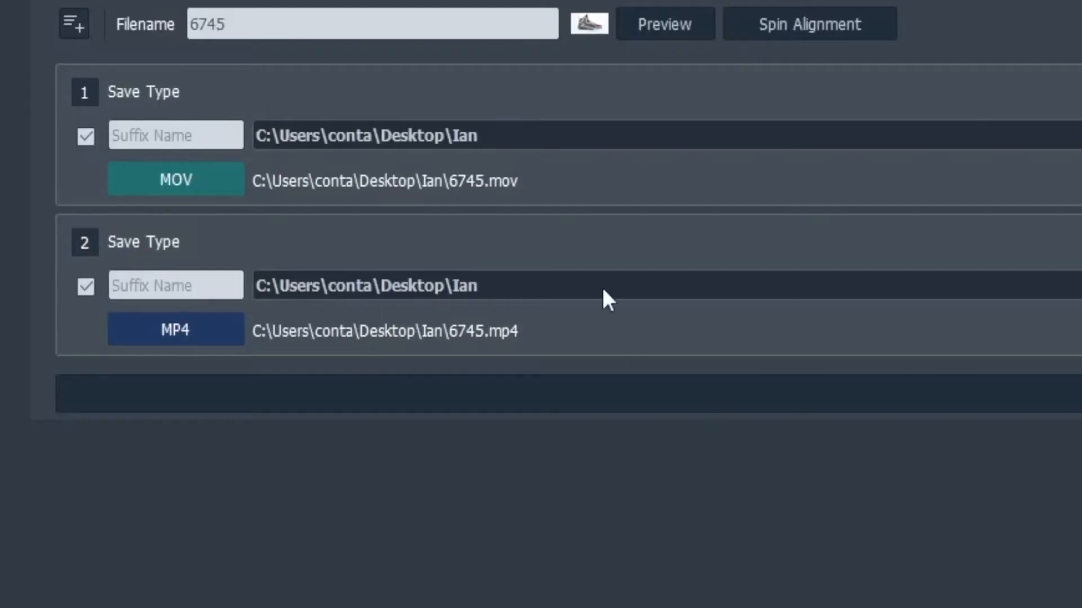
Change the output filename for both videos to 4564234.
double_click(319, 32)
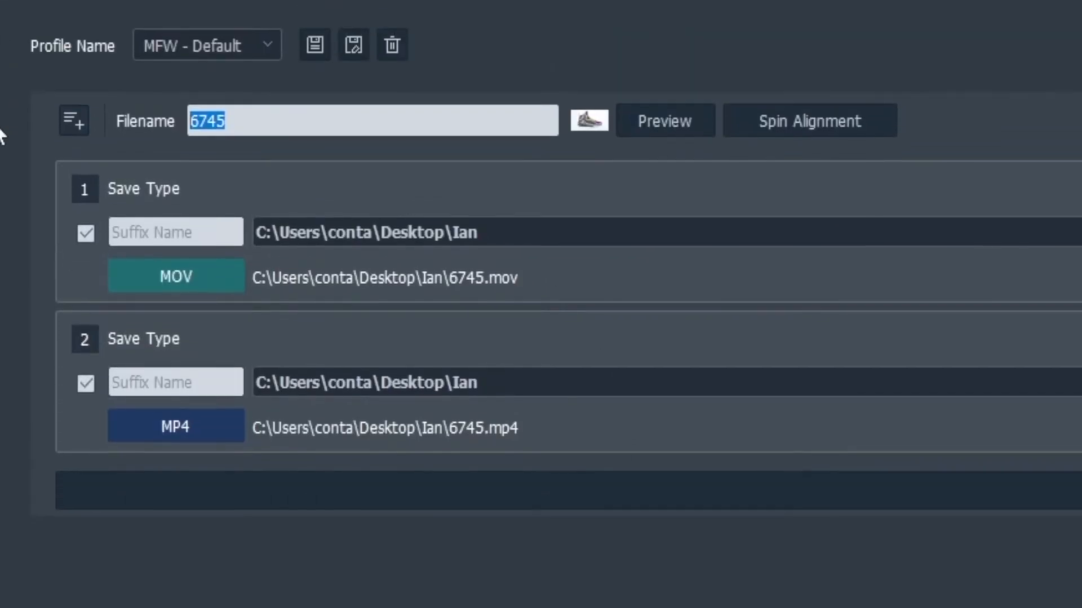
text(4564234)
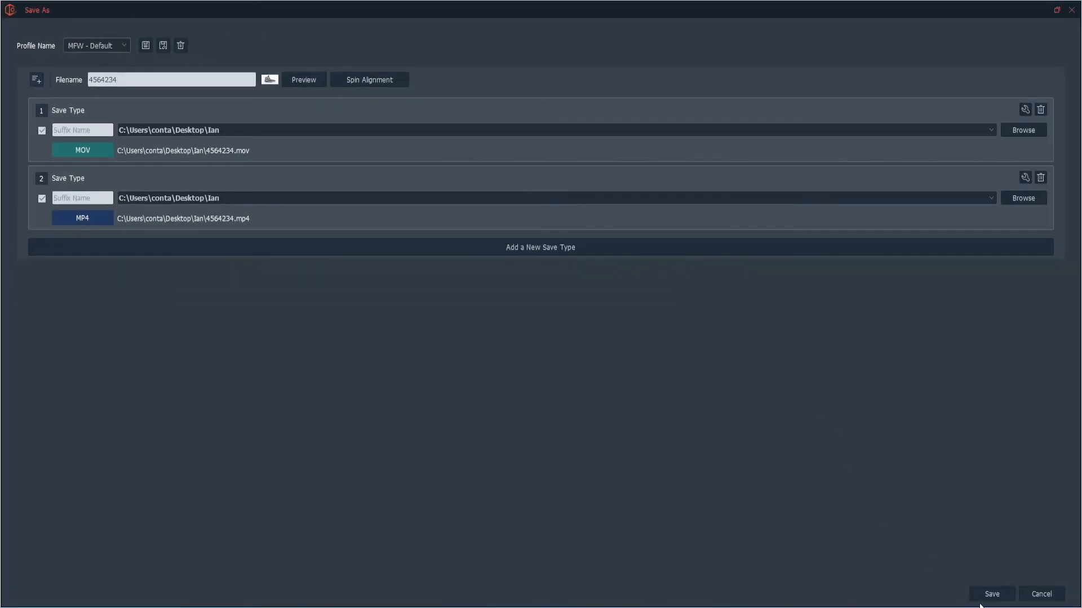
Save the MOV and MP4 videos and open the folder containing the MP4.
click(989, 597)
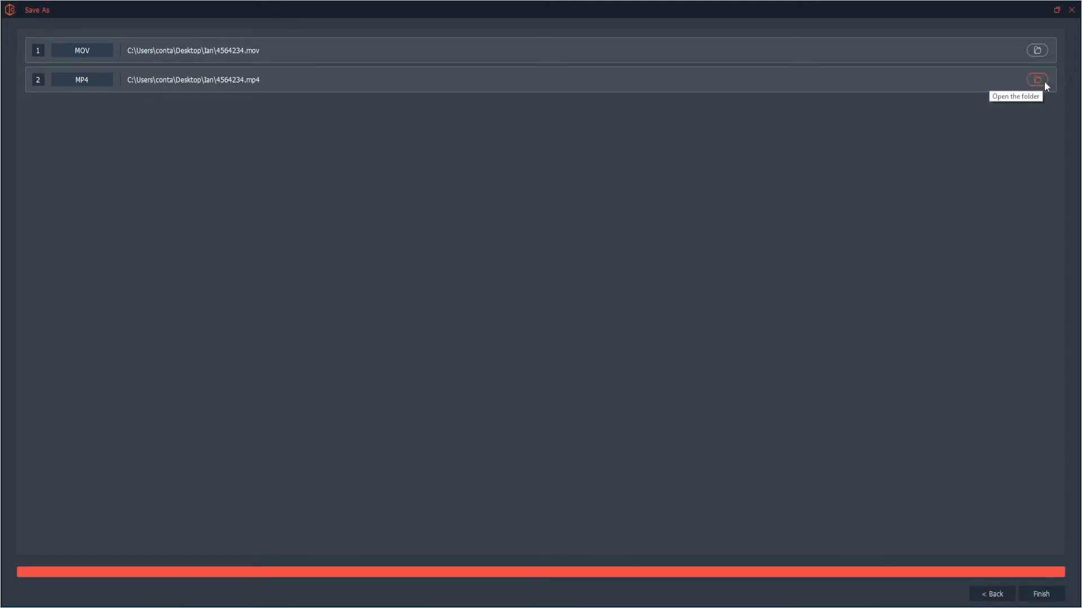
click(1036, 79)
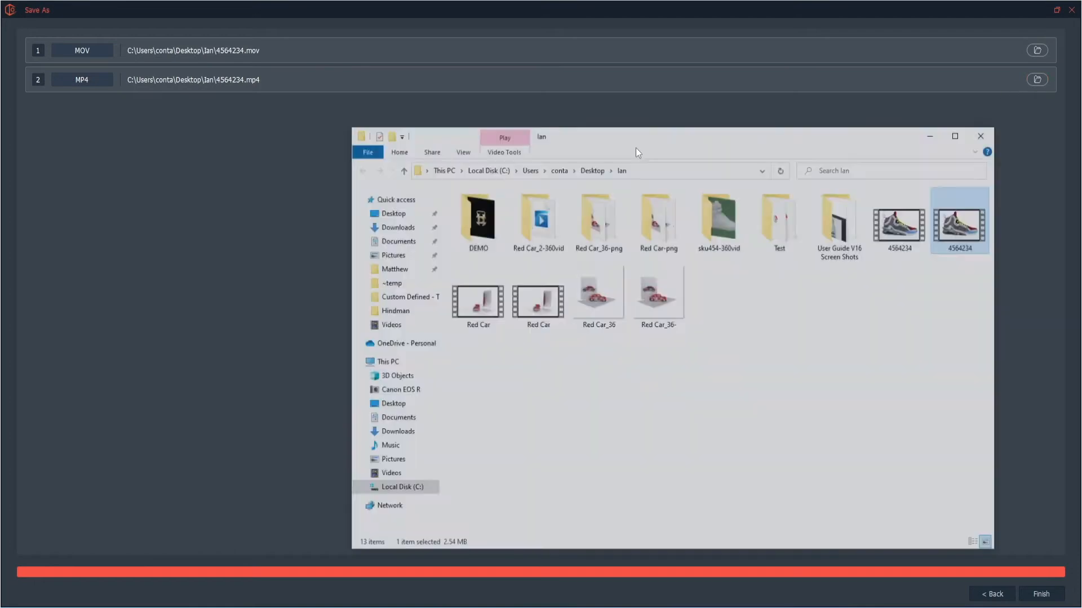
Play back the saved 4564234 video, close the player and the folder, and finish the save process.
double_click(950, 224)
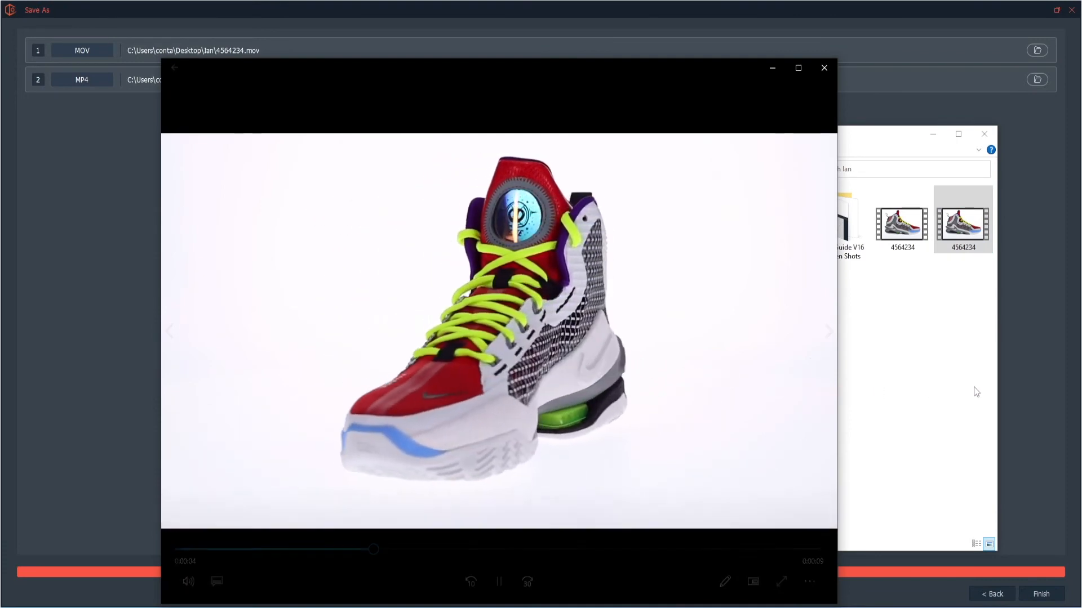
click(832, 72)
click(1013, 484)
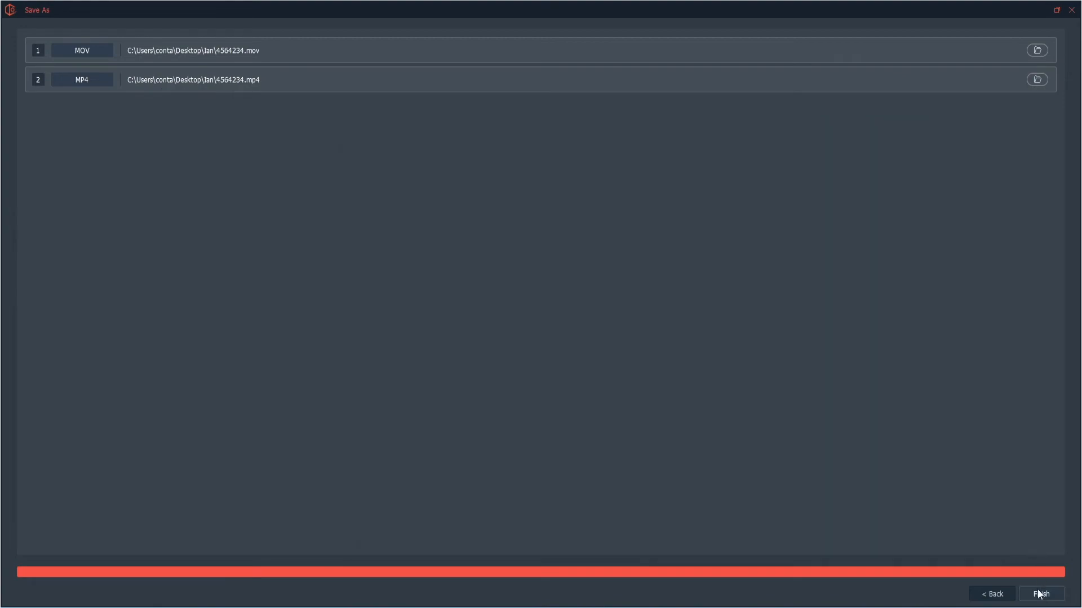
click(1039, 595)
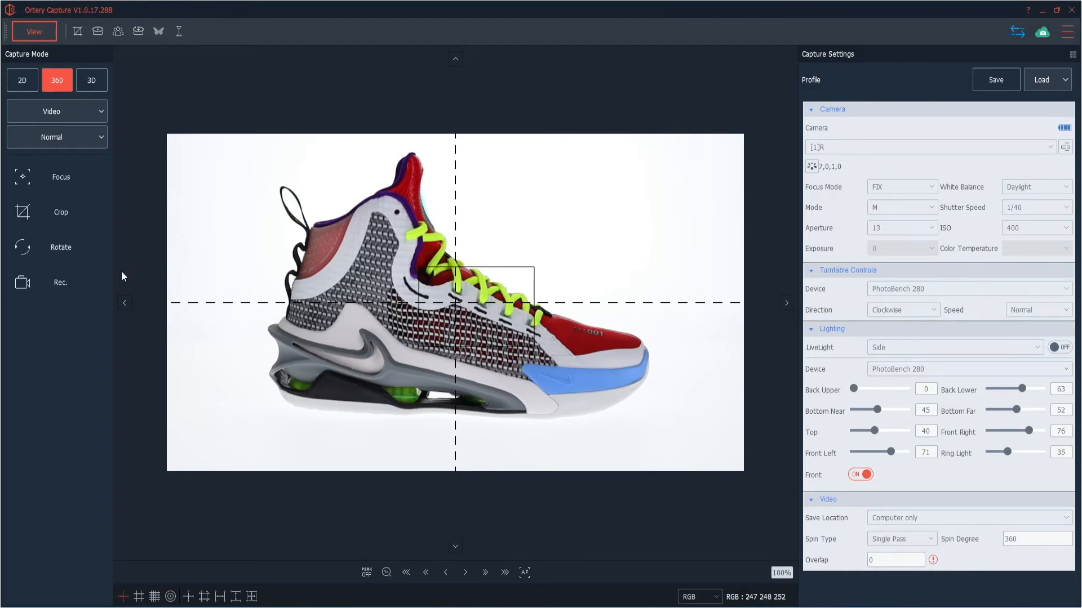
Turn on the crop frame, extend it over the sneaker's heel side, and set the crop ratio to 16:9.
click(66, 223)
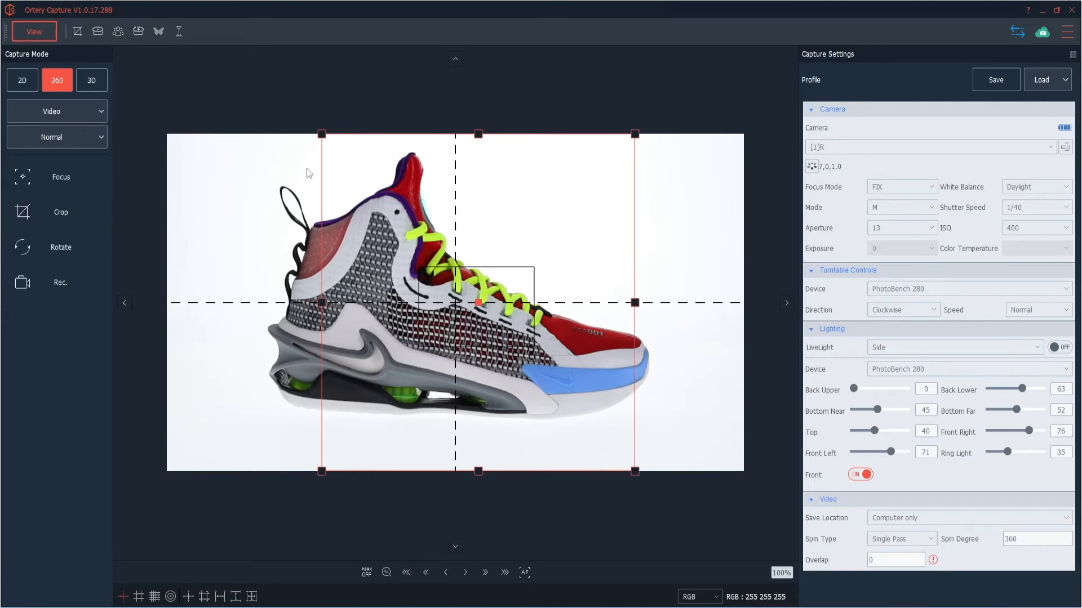
drag(322, 134, 231, 146)
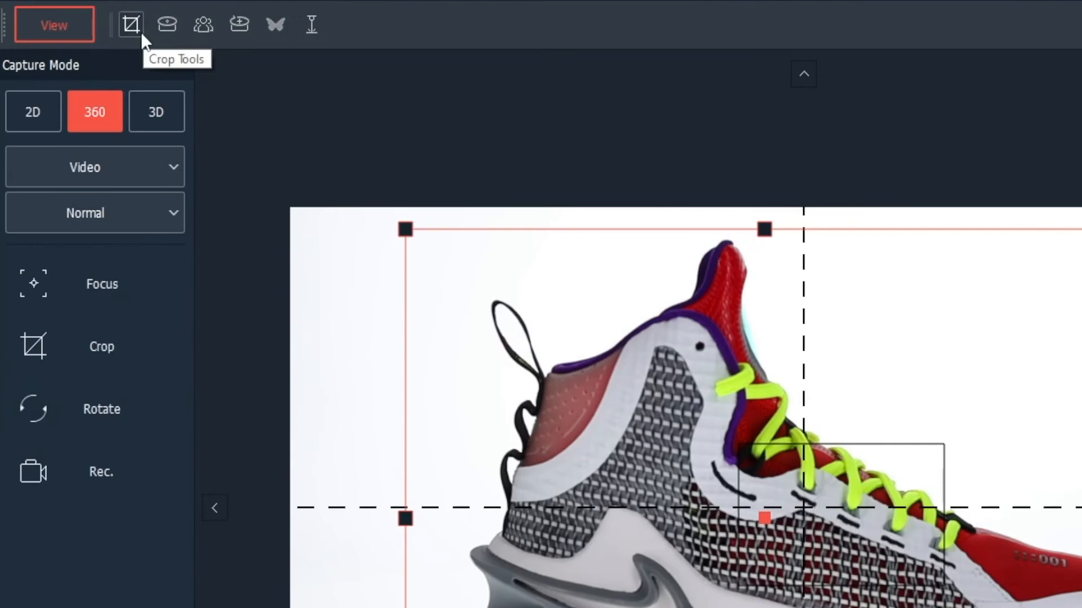
click(131, 25)
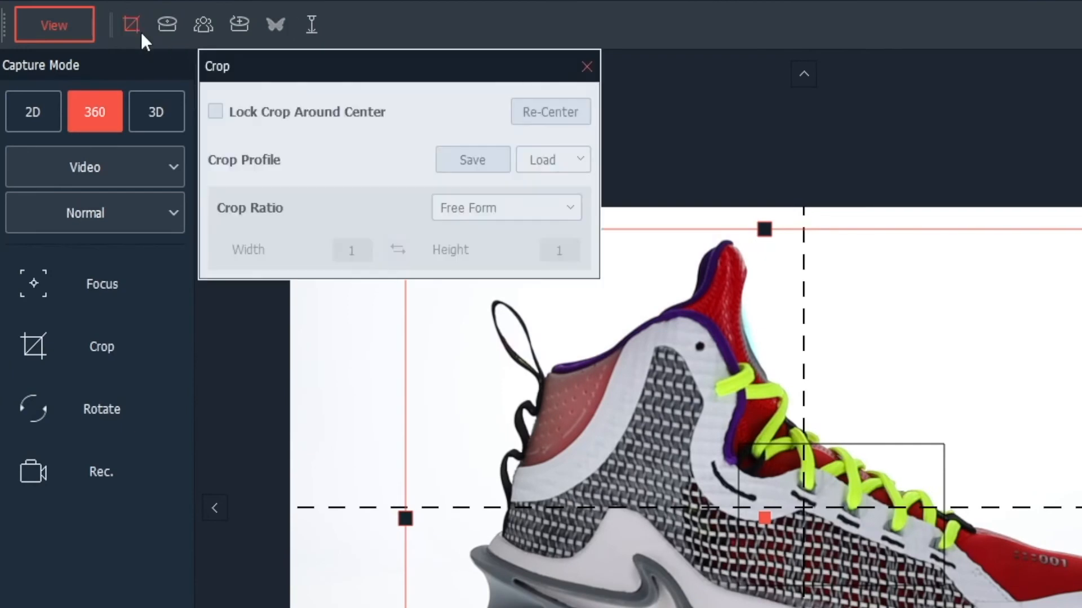
click(466, 204)
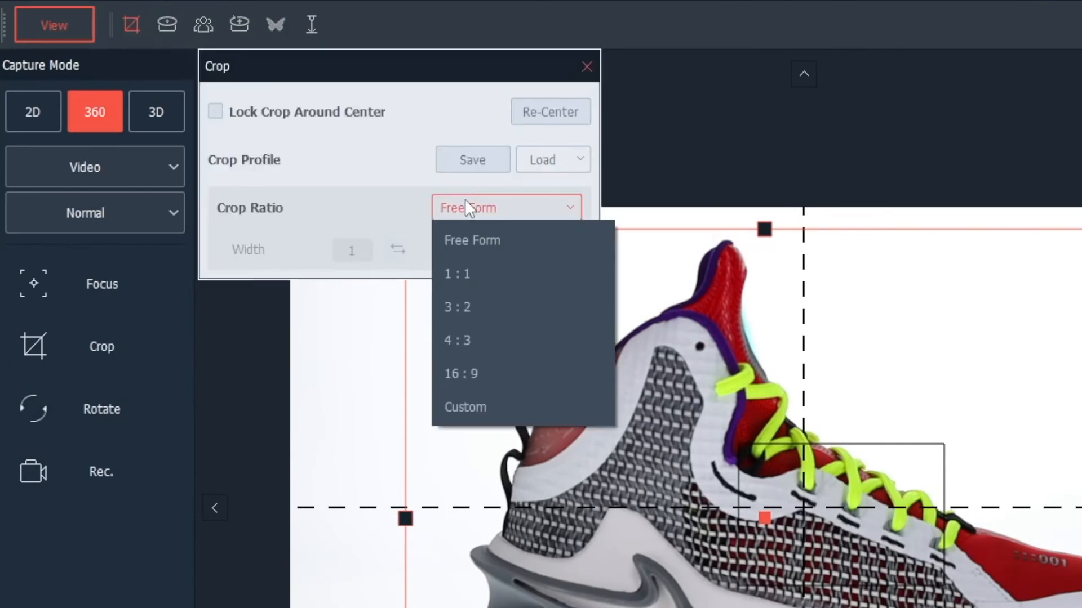
click(465, 375)
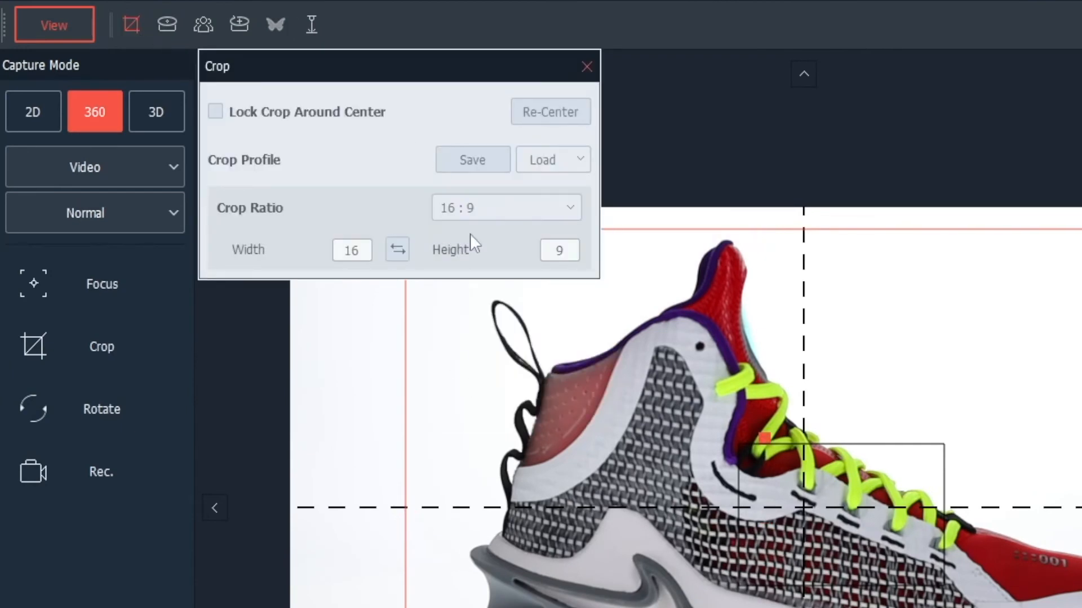
click(587, 67)
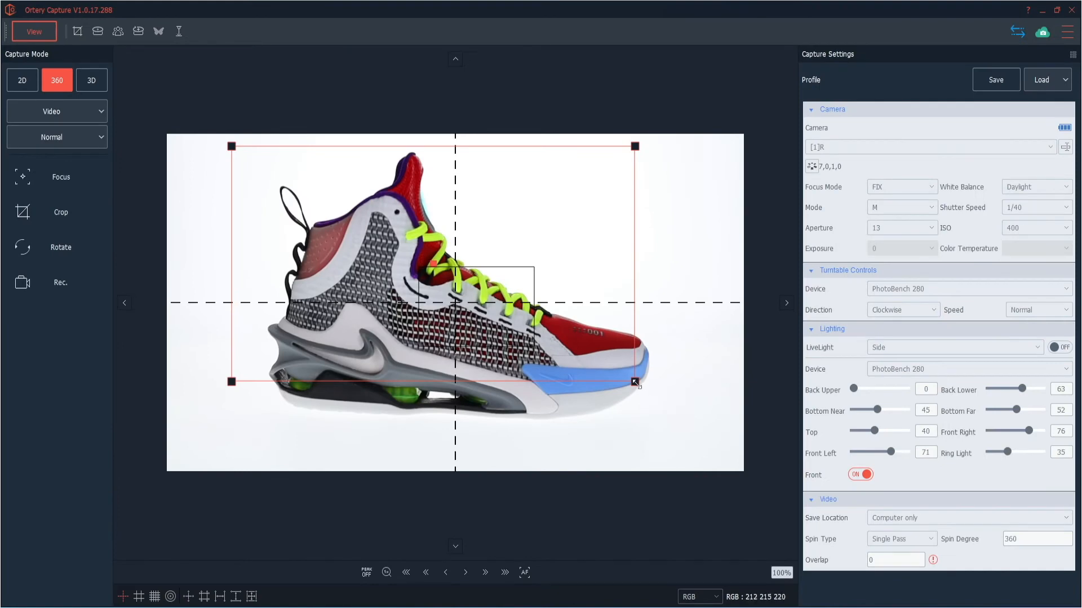
Enlarge and reposition the 16:9 crop frame to surround the whole sneaker, and turn cropping off.
drag(635, 381, 706, 412)
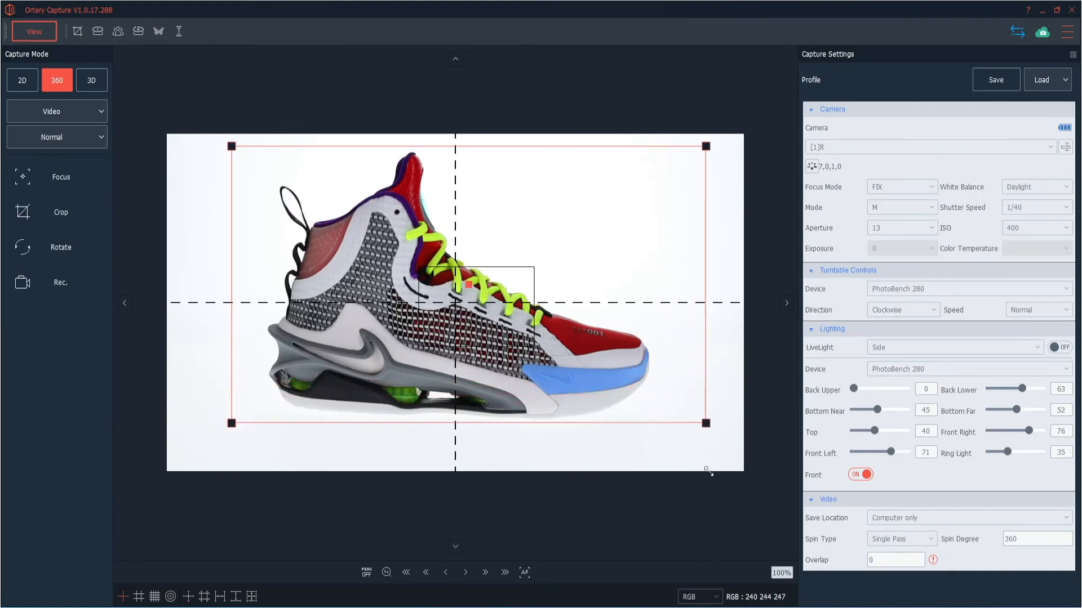
drag(346, 312, 302, 316)
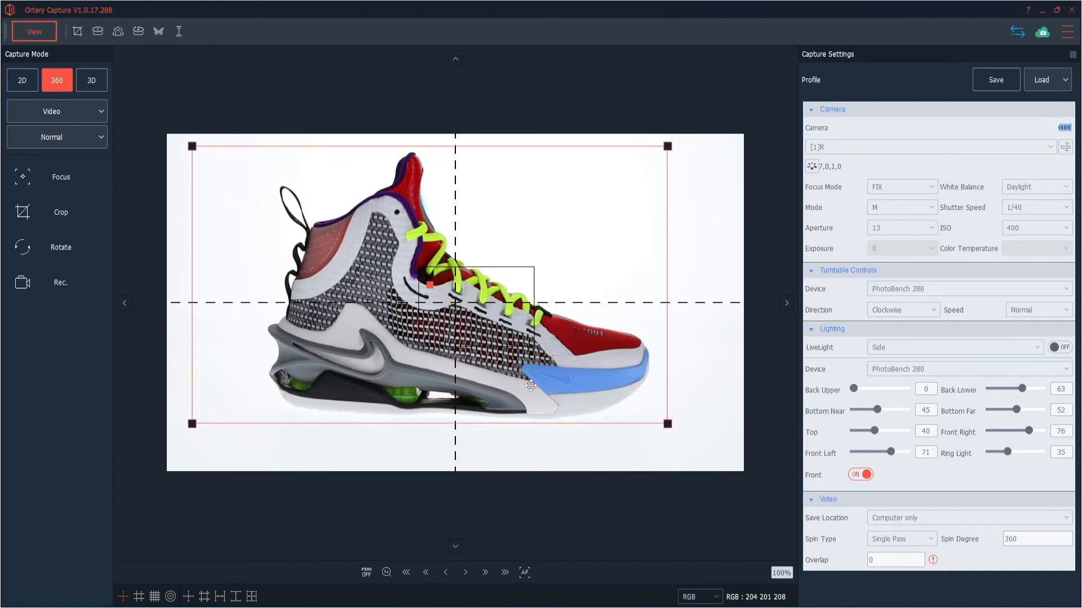
drag(668, 424, 715, 476)
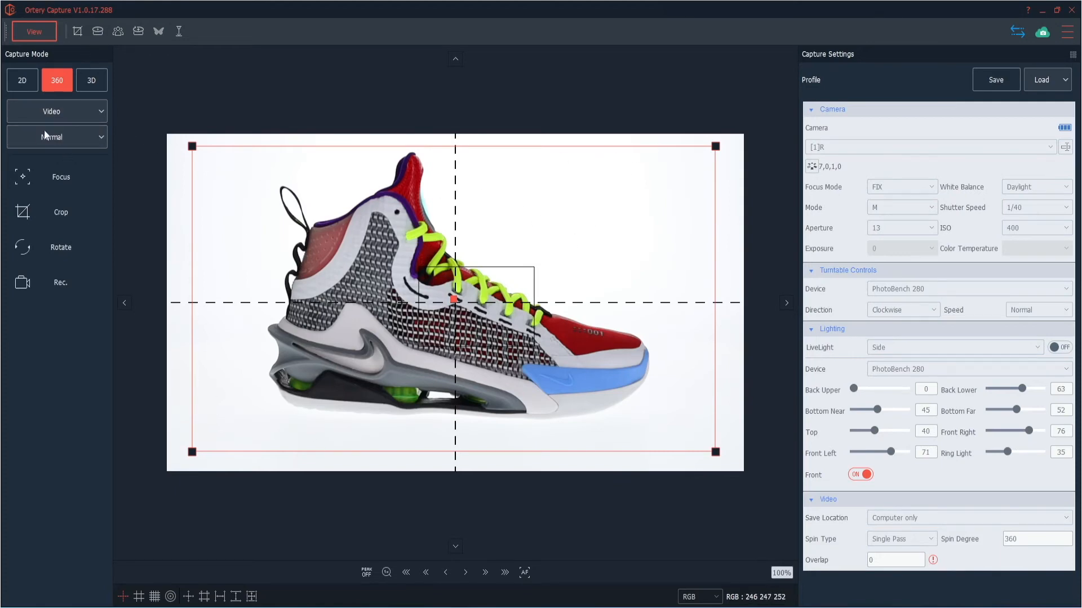
click(62, 222)
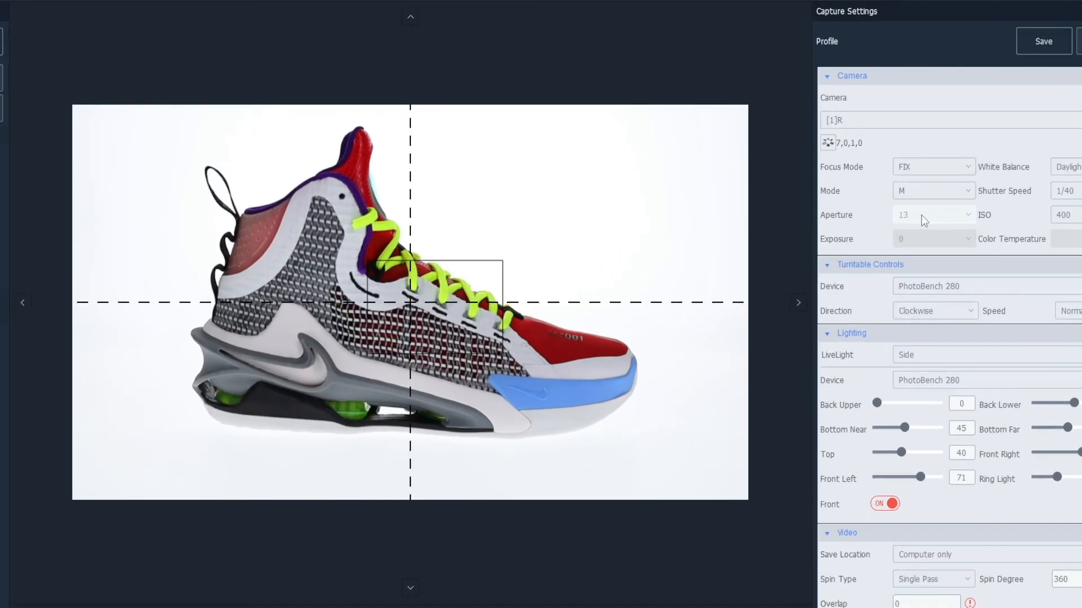
Set the camera's aperture to 20 and ISO to 1000, and raise the Bottom Near light to 73 and the Top light to 83.
scroll(892, 228, down, 3)
scroll(999, 189, down, 1)
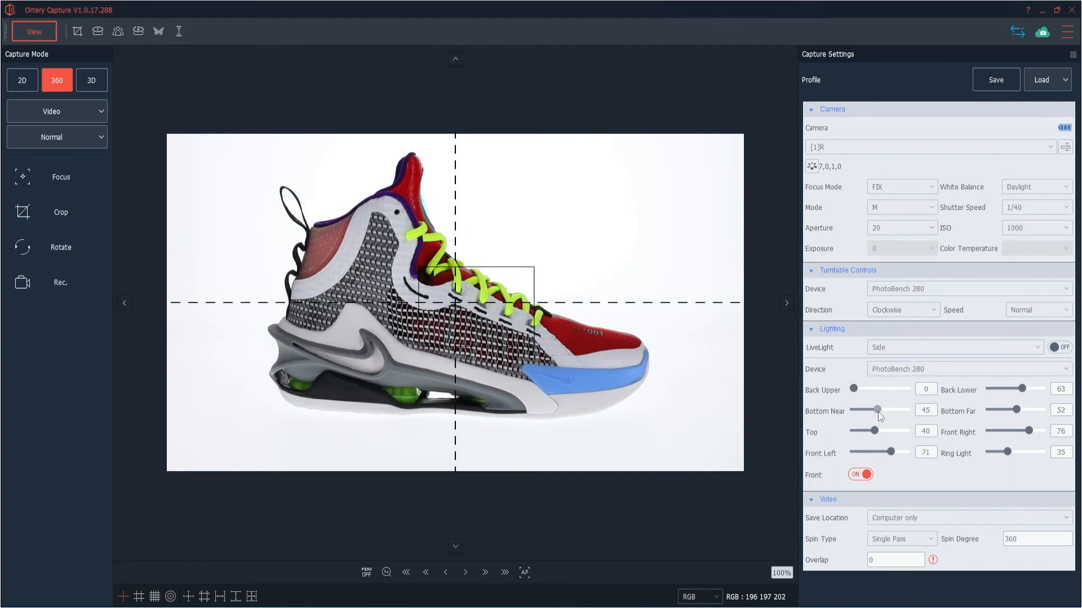
drag(877, 410, 895, 416)
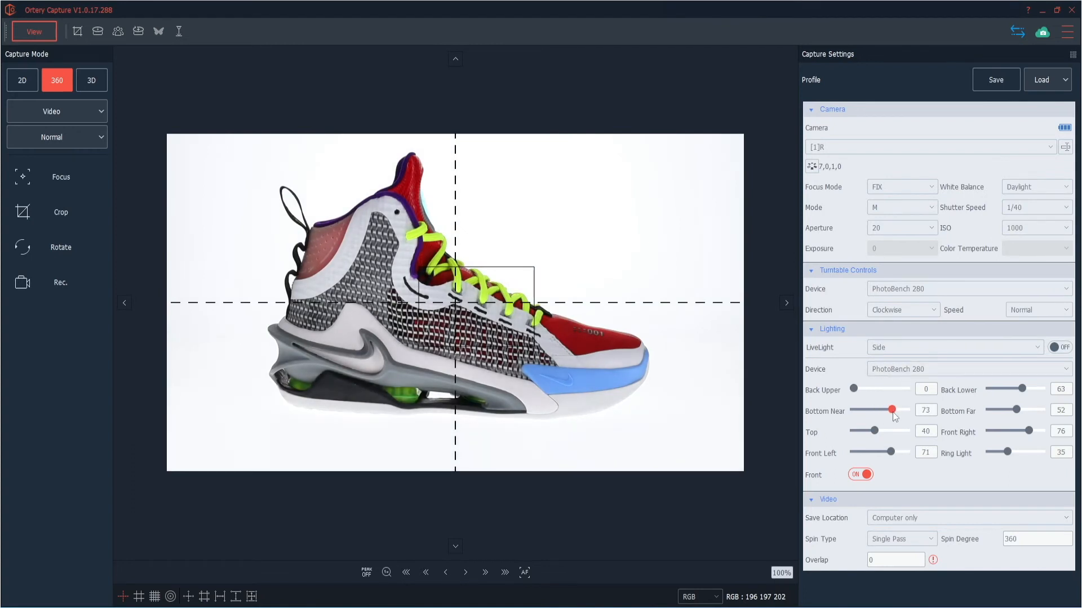
drag(875, 436, 898, 438)
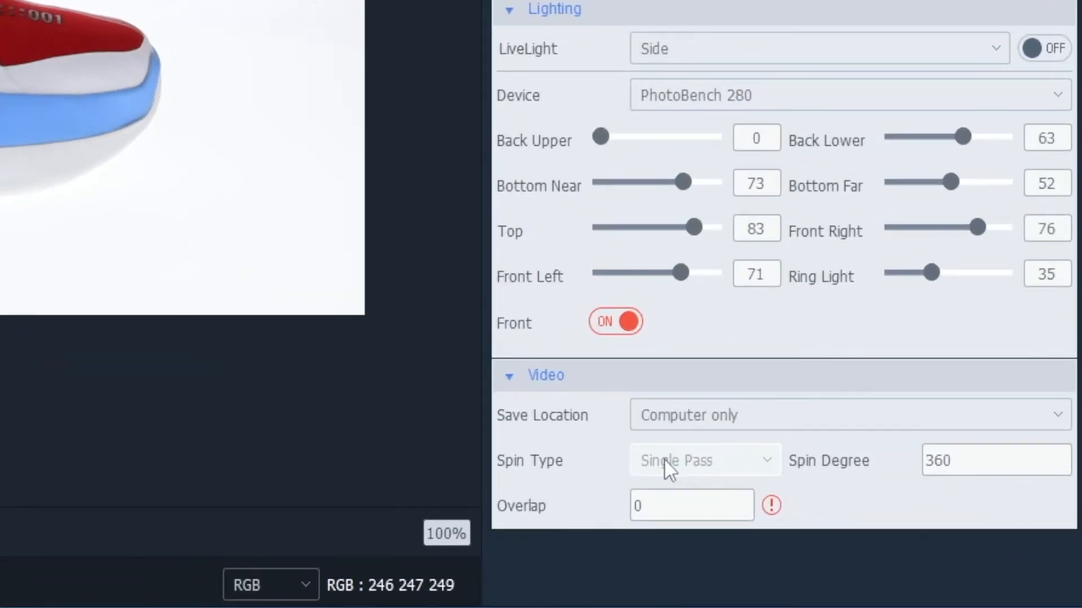
Set the video's spin type to Fan with a spin degree of 90.
click(882, 538)
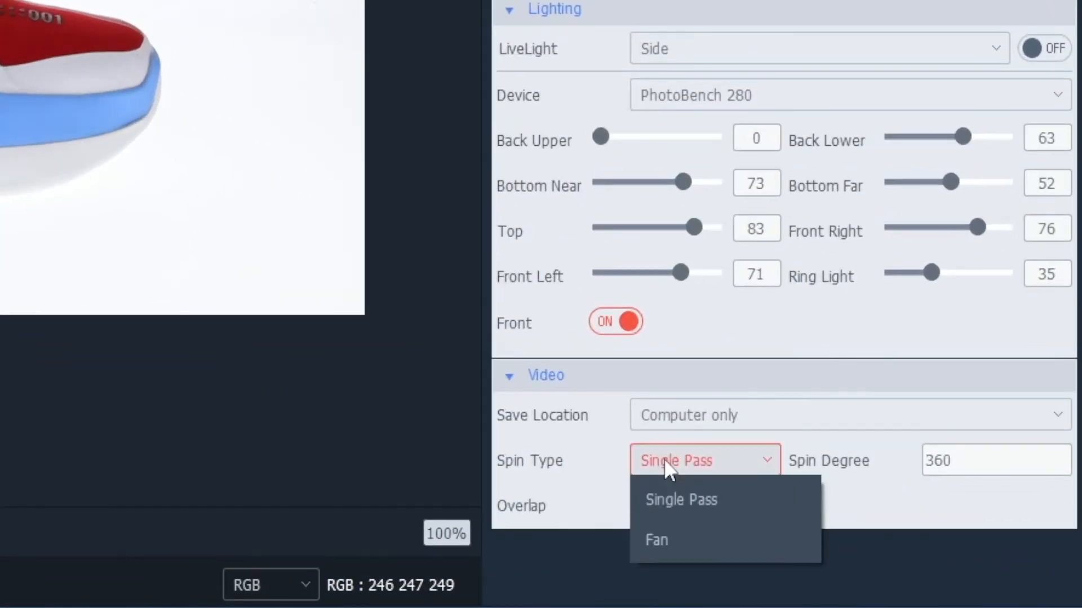
click(656, 538)
double_click(980, 460)
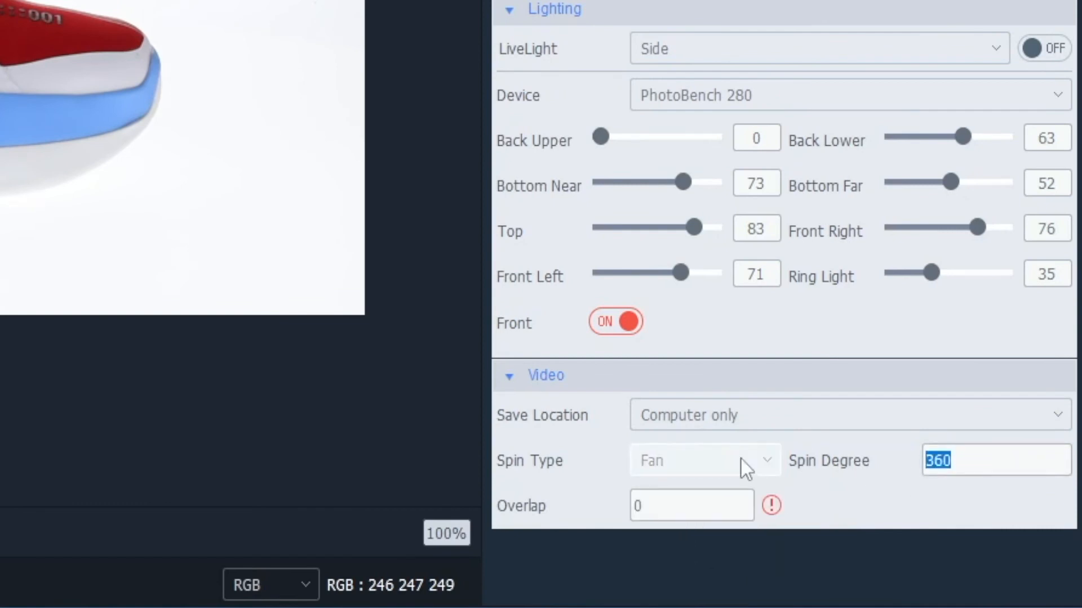
text(90)
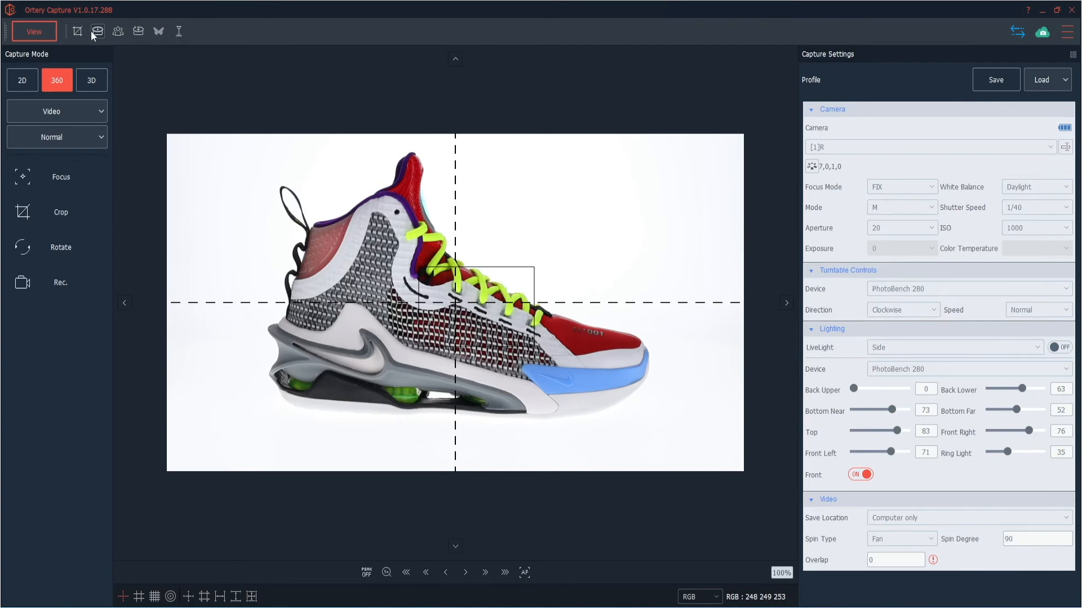
Set the turntable's manual spin degree to 45 and rotate it clockwise twice so the sneaker's toe faces the camera.
click(95, 33)
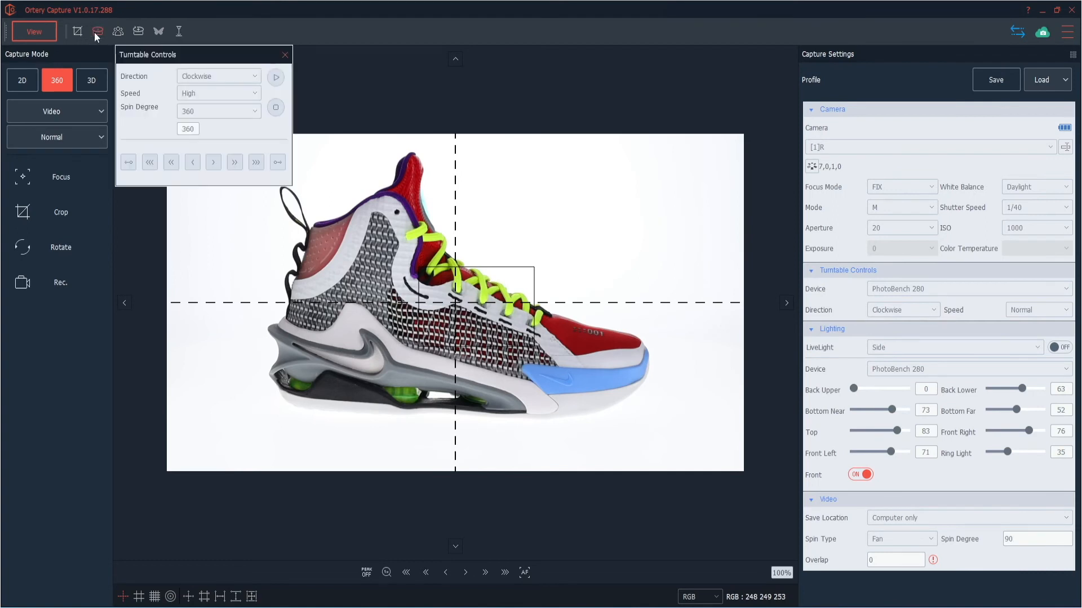
double_click(195, 129)
click(275, 79)
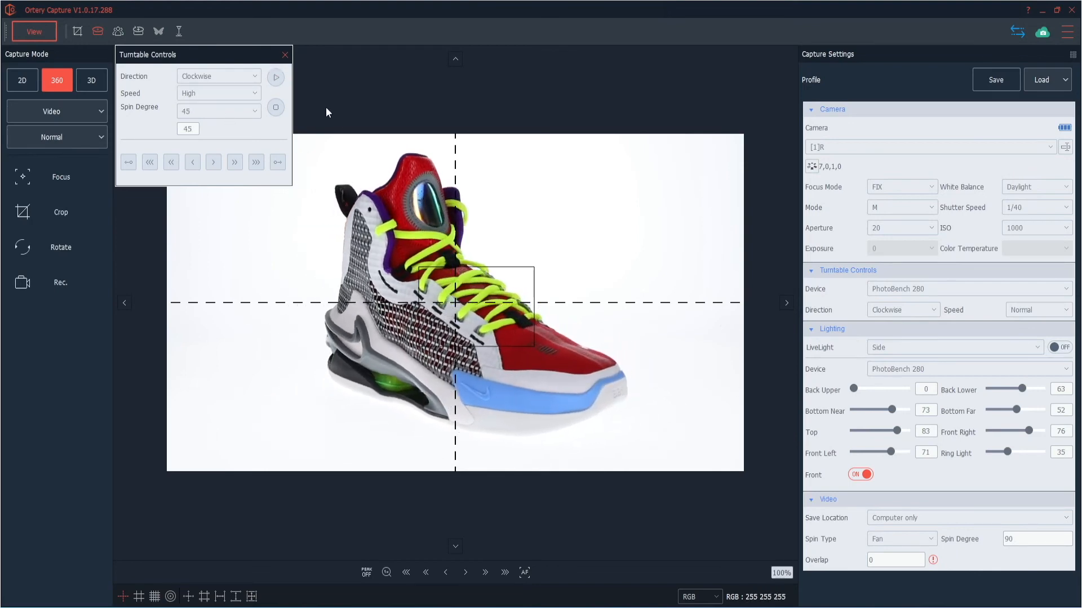
click(274, 84)
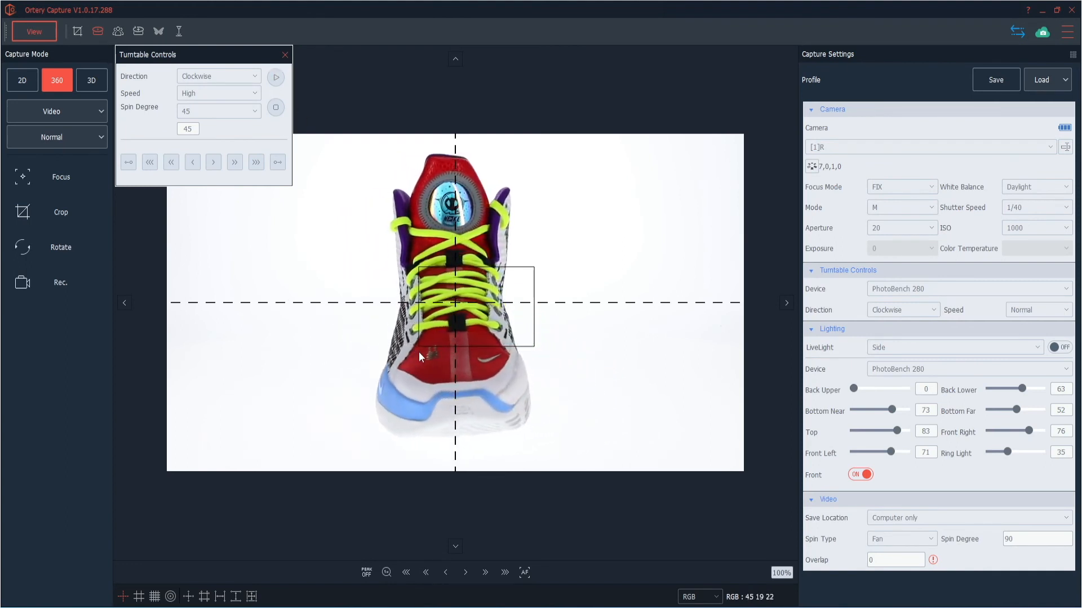
click(284, 55)
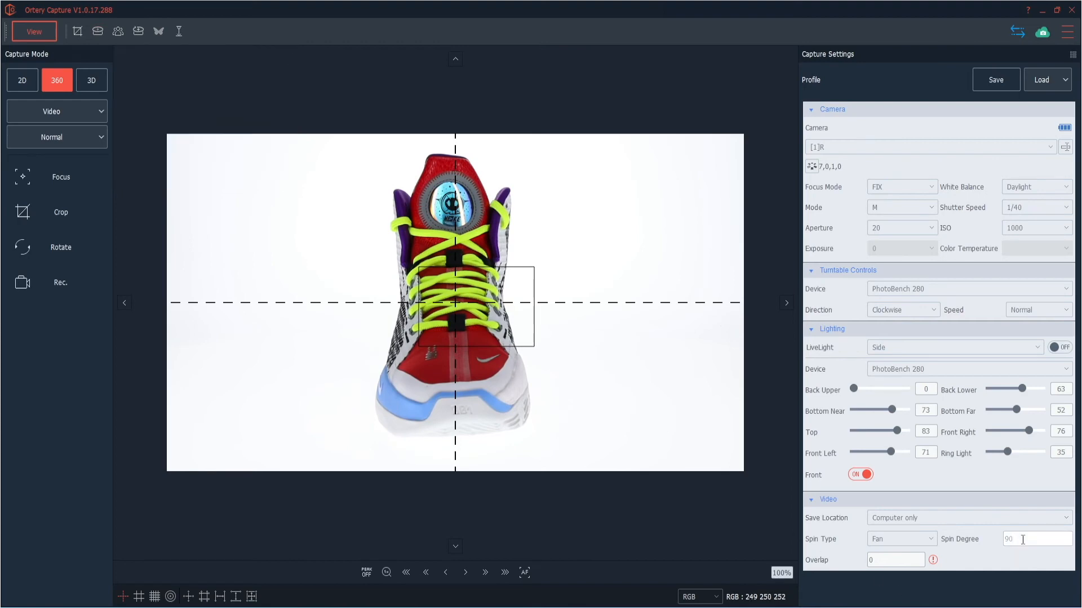
Record the fan-spin video of the sneaker, preview the processed result, and close the preview.
click(56, 278)
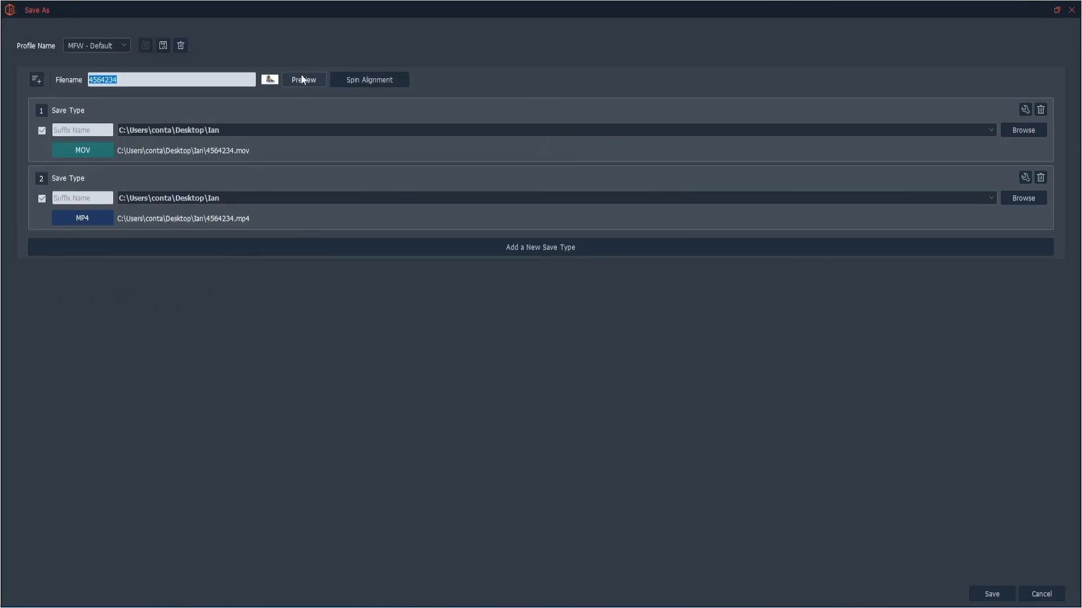
click(302, 79)
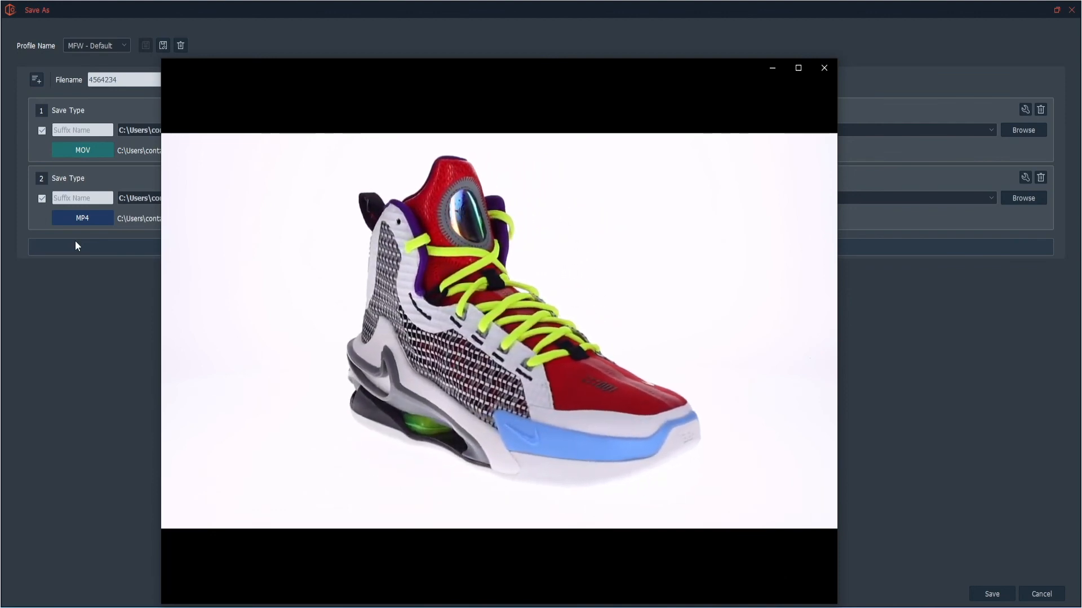
click(824, 68)
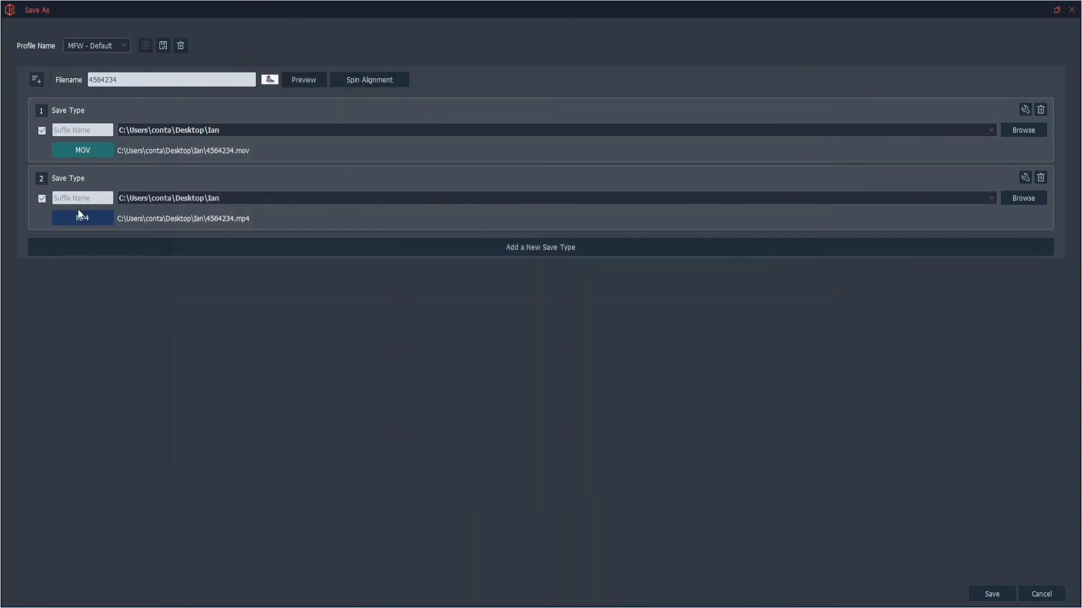
Change the output filename for both videos to 5485_FAN.
double_click(134, 77)
text(5485_FAN)
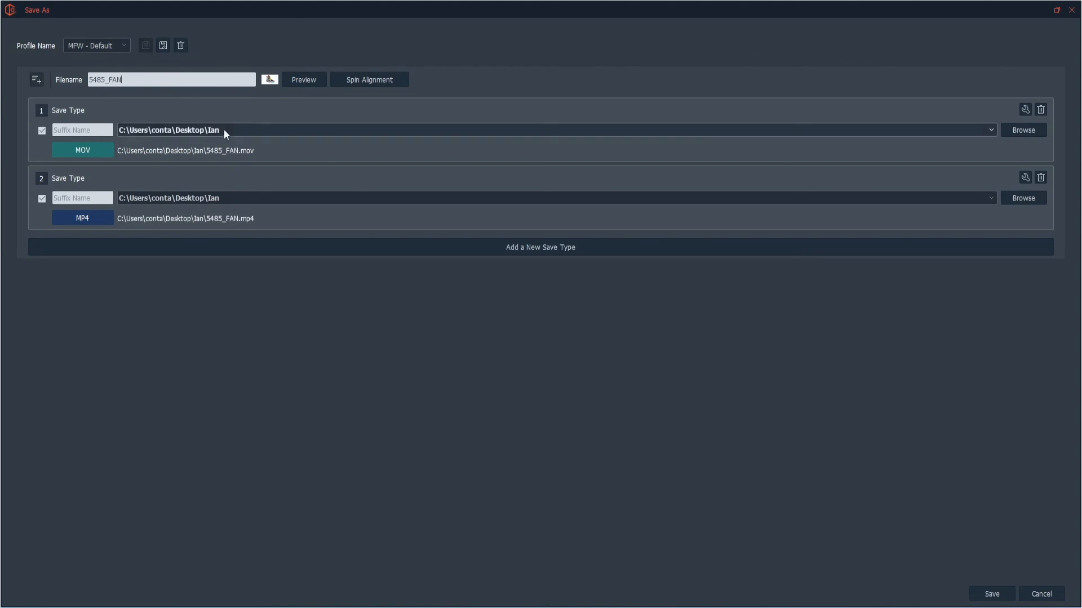
Save the fan-spin MOV and MP4 videos and play back the selected 5485_FAN file from its folder.
click(990, 595)
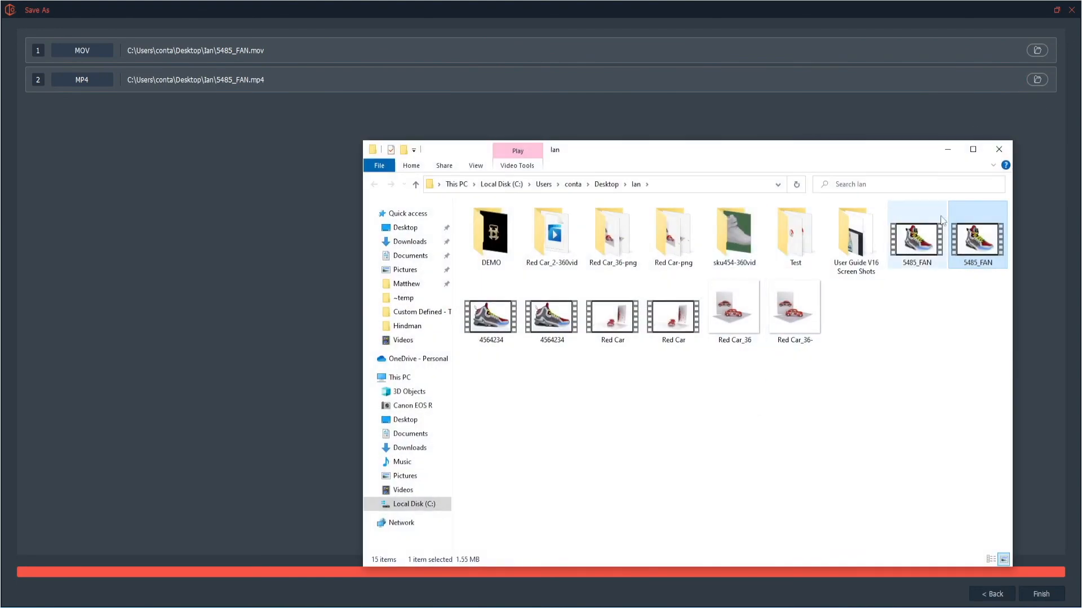
double_click(965, 240)
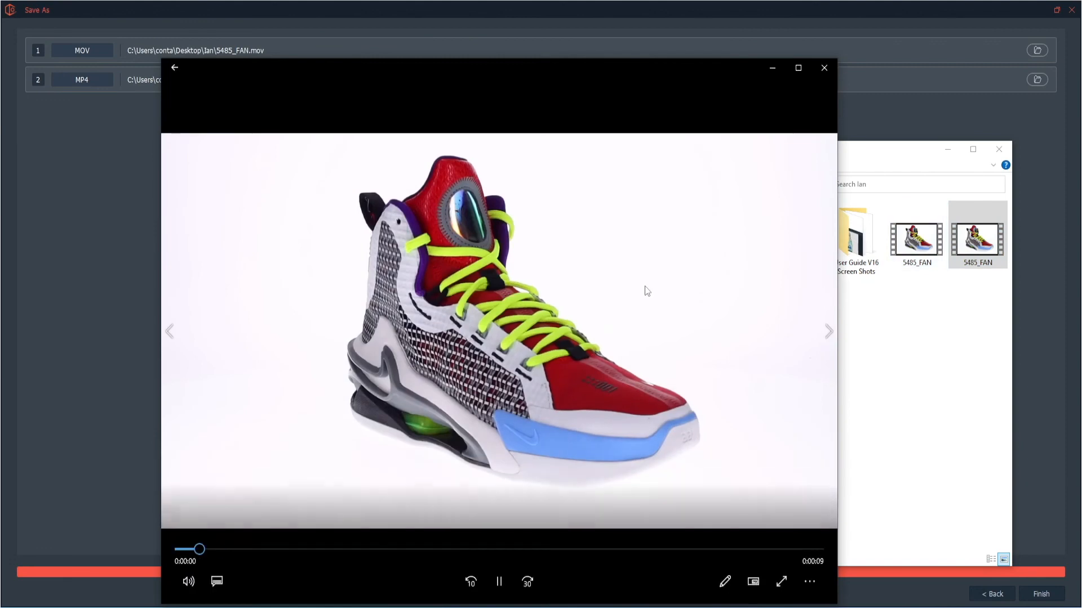